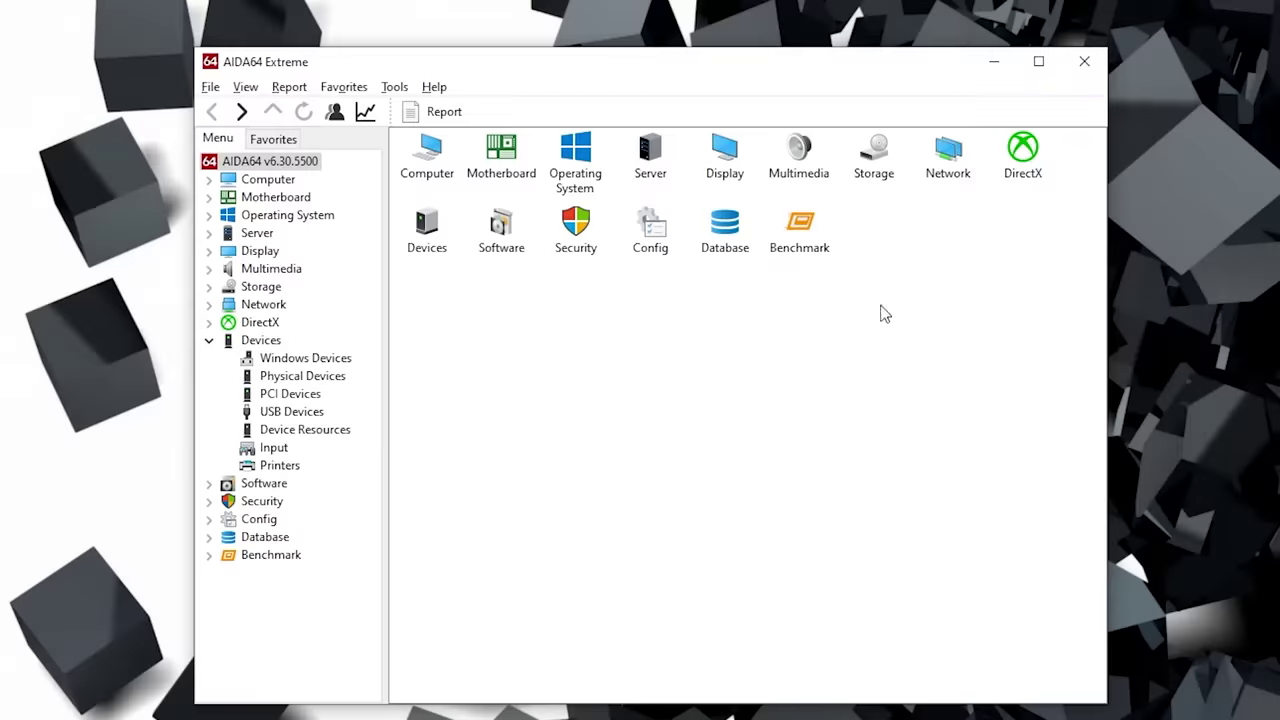
Step: Open the SensorPanel preferences and enable showing the SensorPanel
{"action": "left_click", "coordinate": [211, 88]}
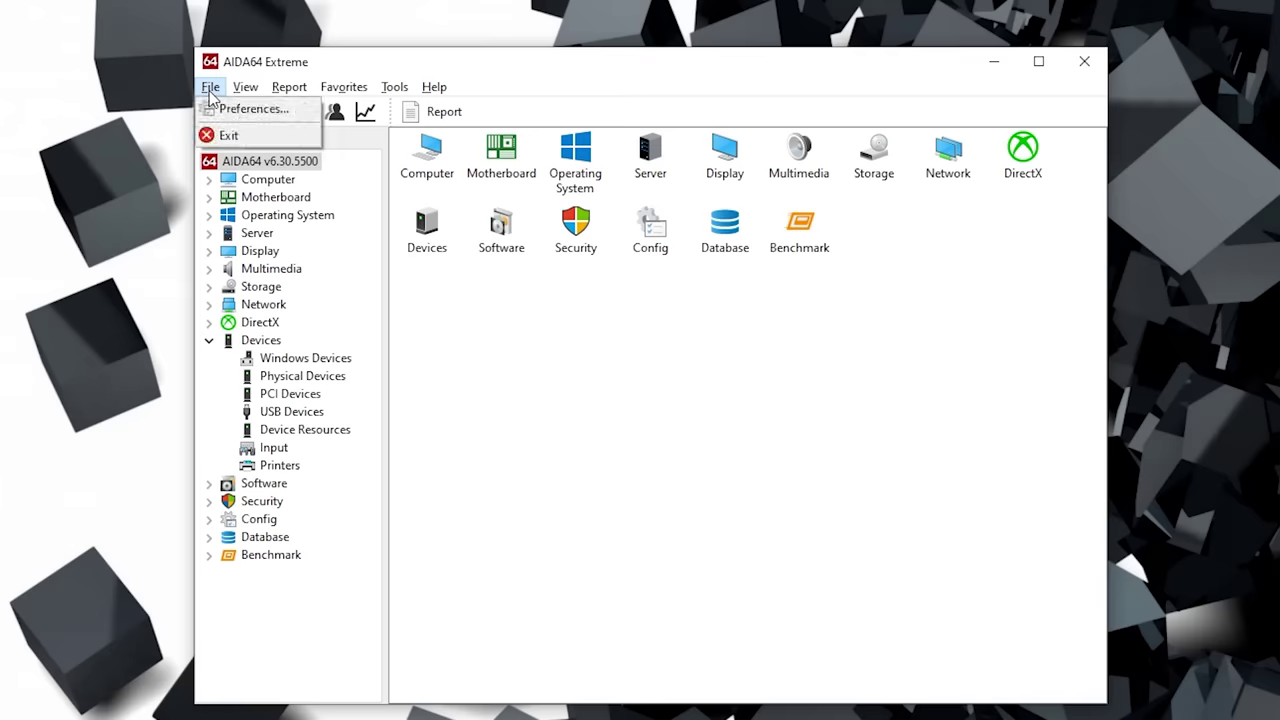
{"action": "left_click", "coordinate": [245, 109]}
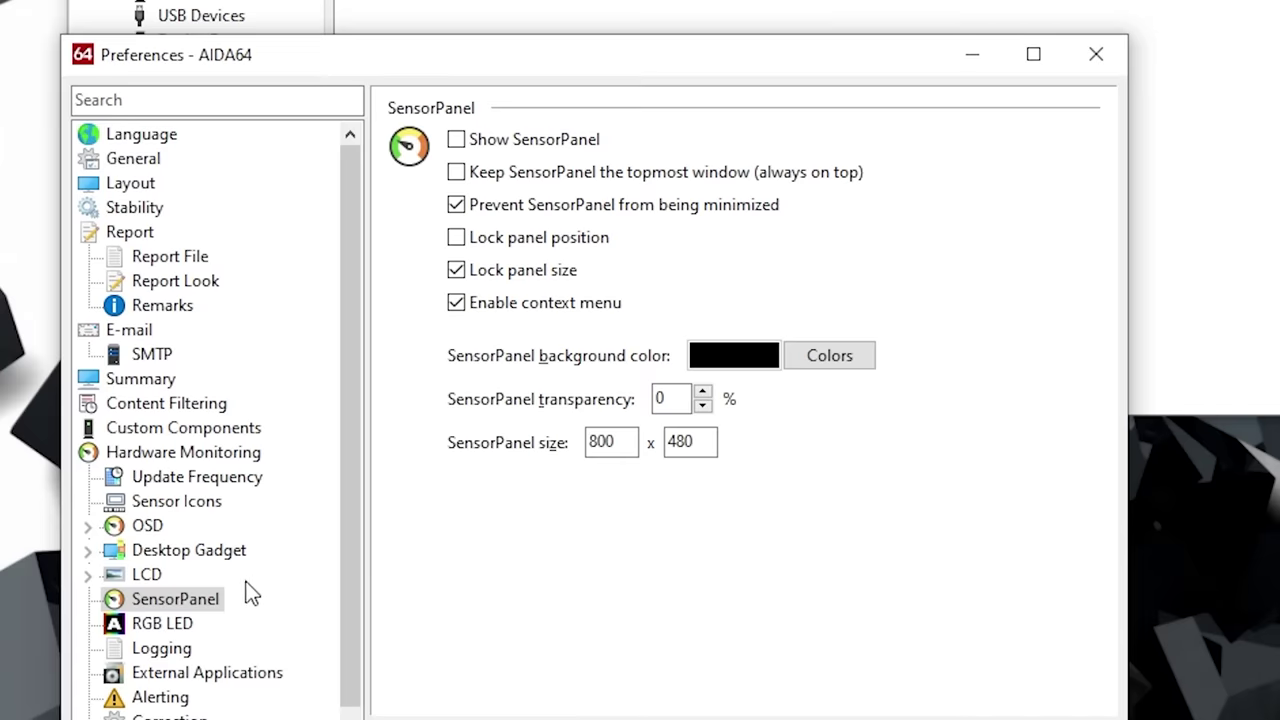
{"action": "left_click", "coordinate": [200, 606]}
{"action": "left_click", "coordinate": [457, 141]}
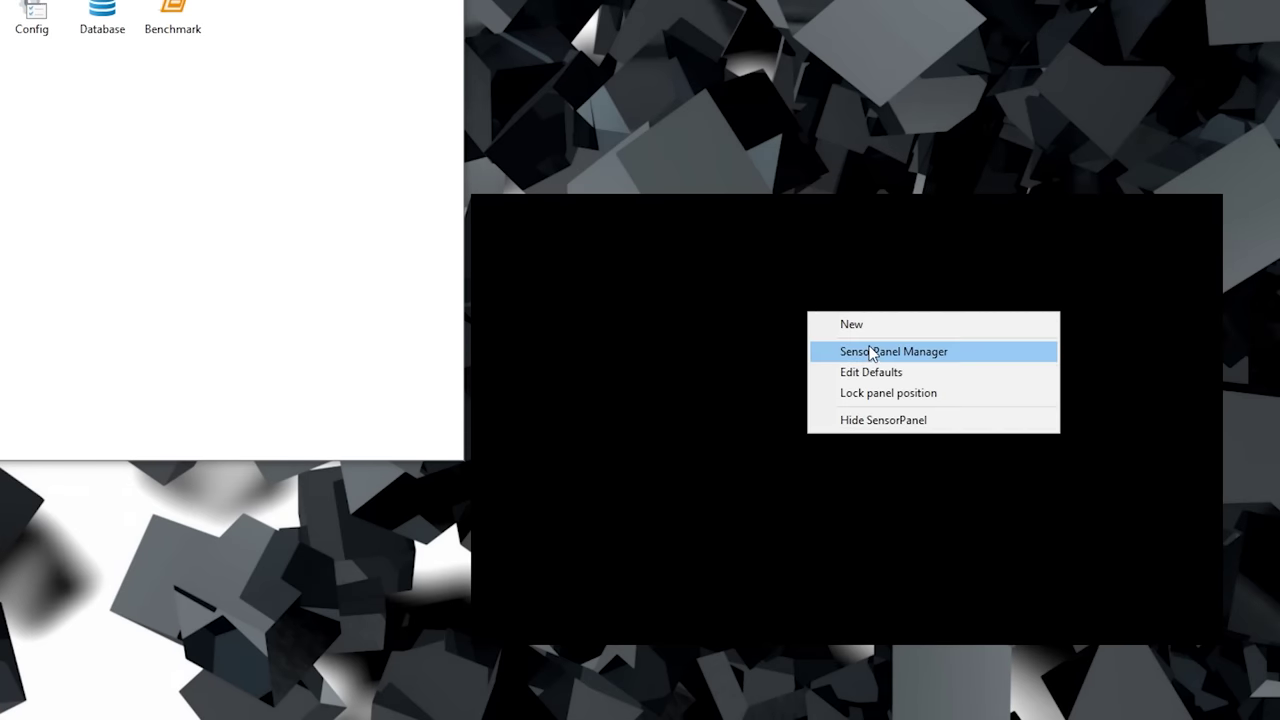
Step: Open the SensorPanel Manager and place its window beside the sensor panel
{"action": "left_click", "coordinate": [870, 352]}
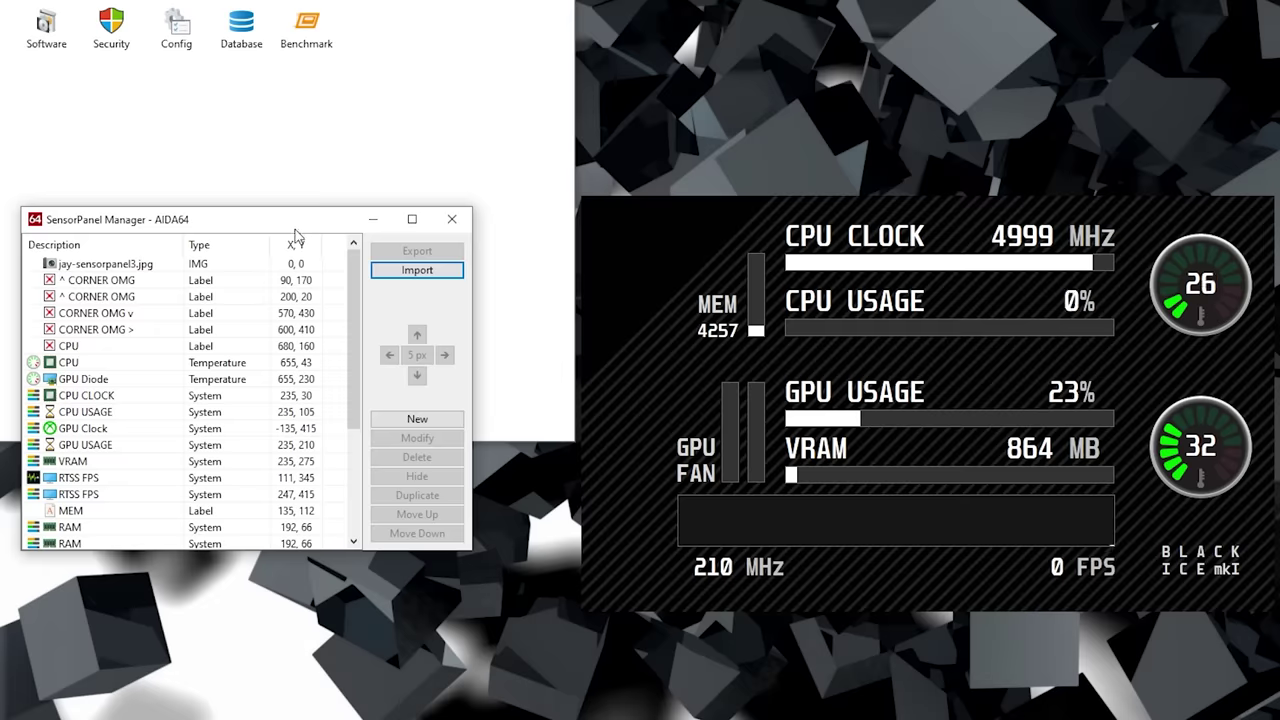
{"action": "left_click_drag", "start_coordinate": [295, 230], "coordinate": [340, 253]}
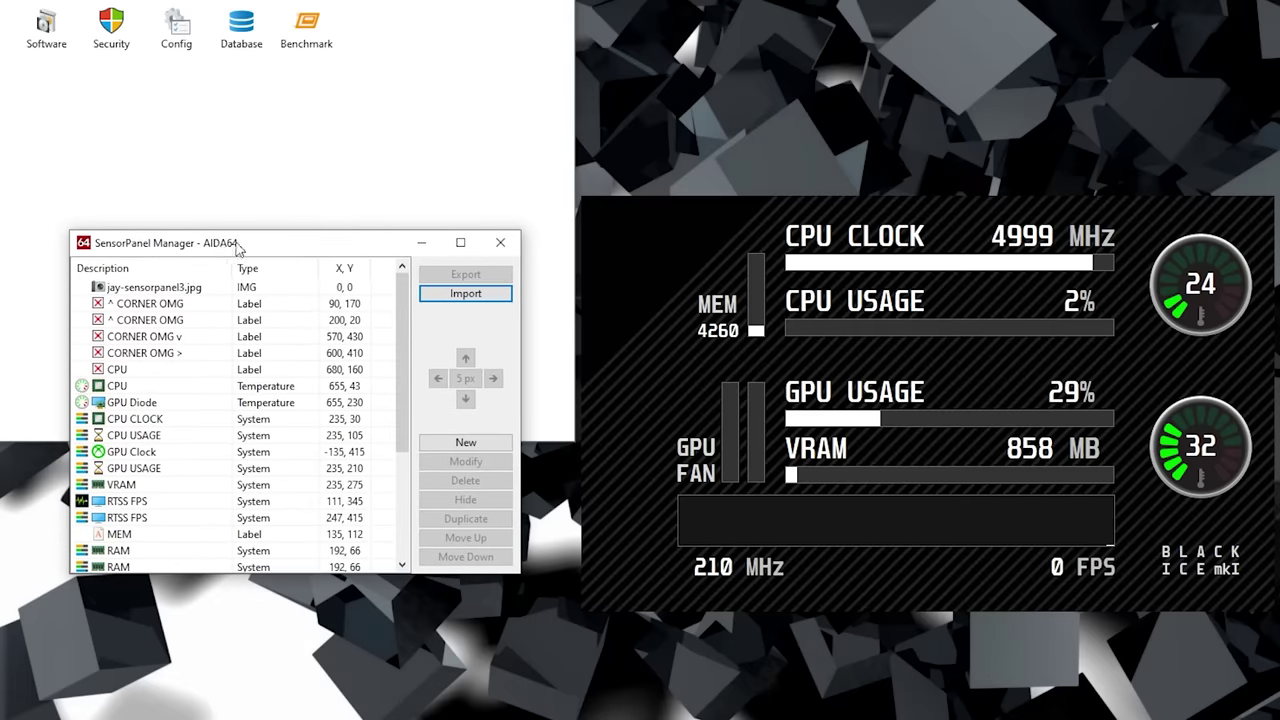
{"action": "mouse_move", "coordinate": [403, 320]}
{"action": "left_mouse_down"}
{"action": "mouse_move", "coordinate": [403, 430]}
{"action": "mouse_move", "coordinate": [403, 320]}
{"action": "left_mouse_up"}
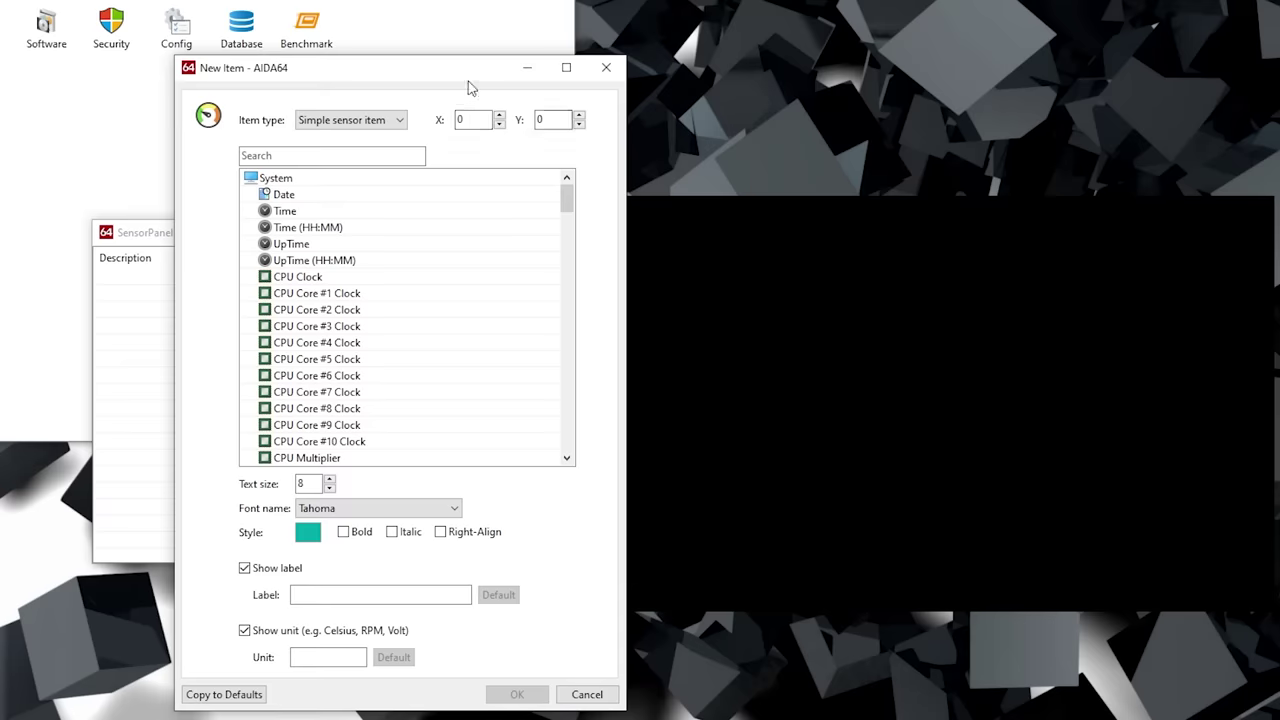
Step: Try the Sensor item and Graph types for the new panel item
{"action": "left_click", "coordinate": [351, 121]}
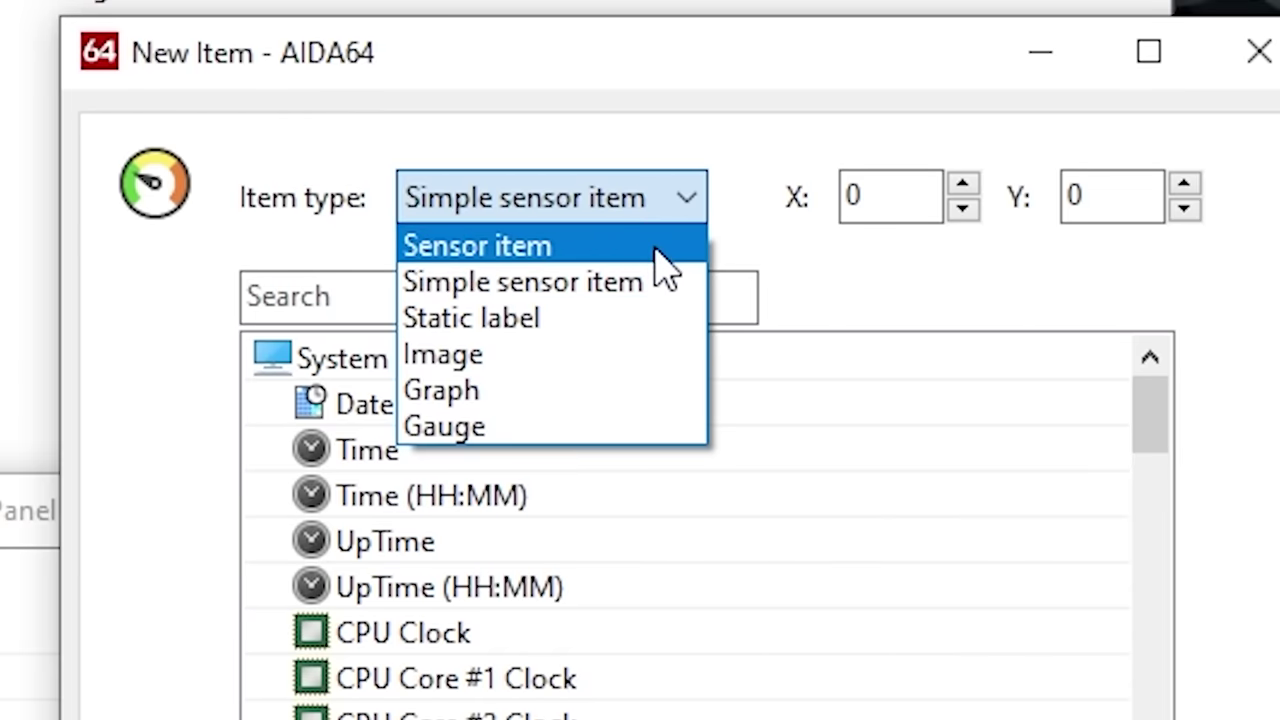
{"action": "left_click", "coordinate": [656, 250]}
{"action": "left_click", "coordinate": [651, 220]}
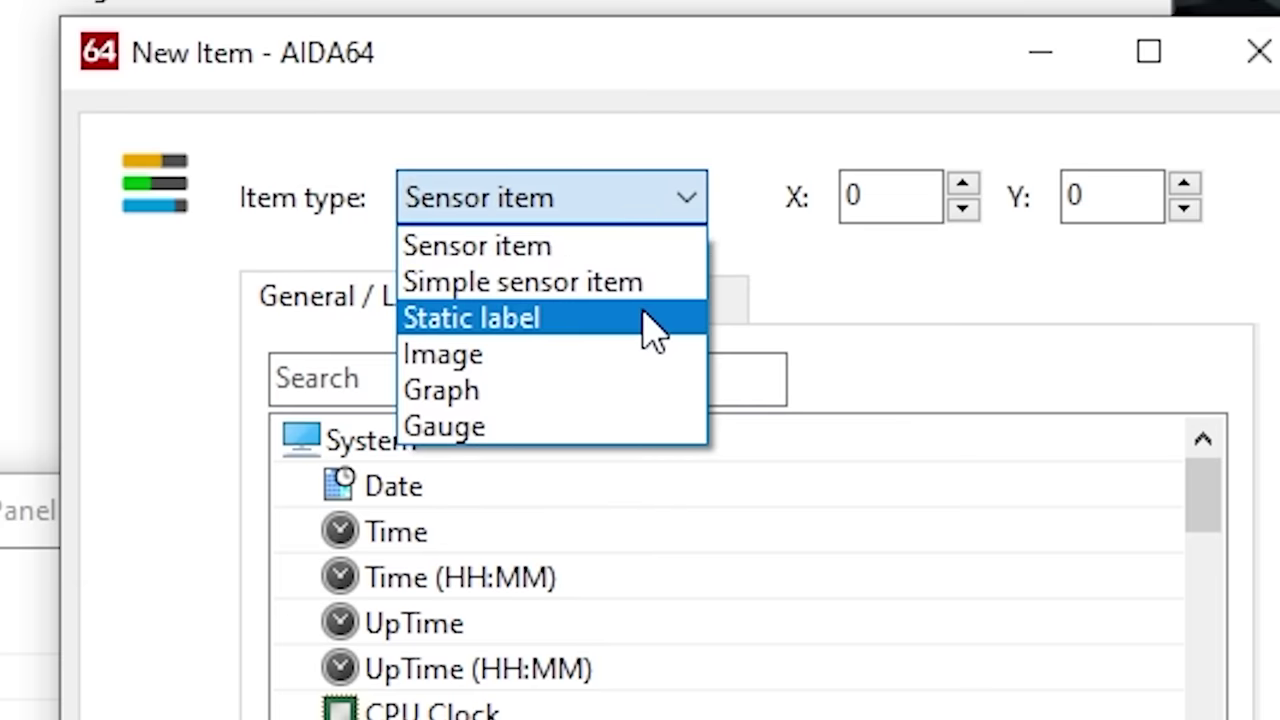
{"action": "left_click", "coordinate": [624, 388]}
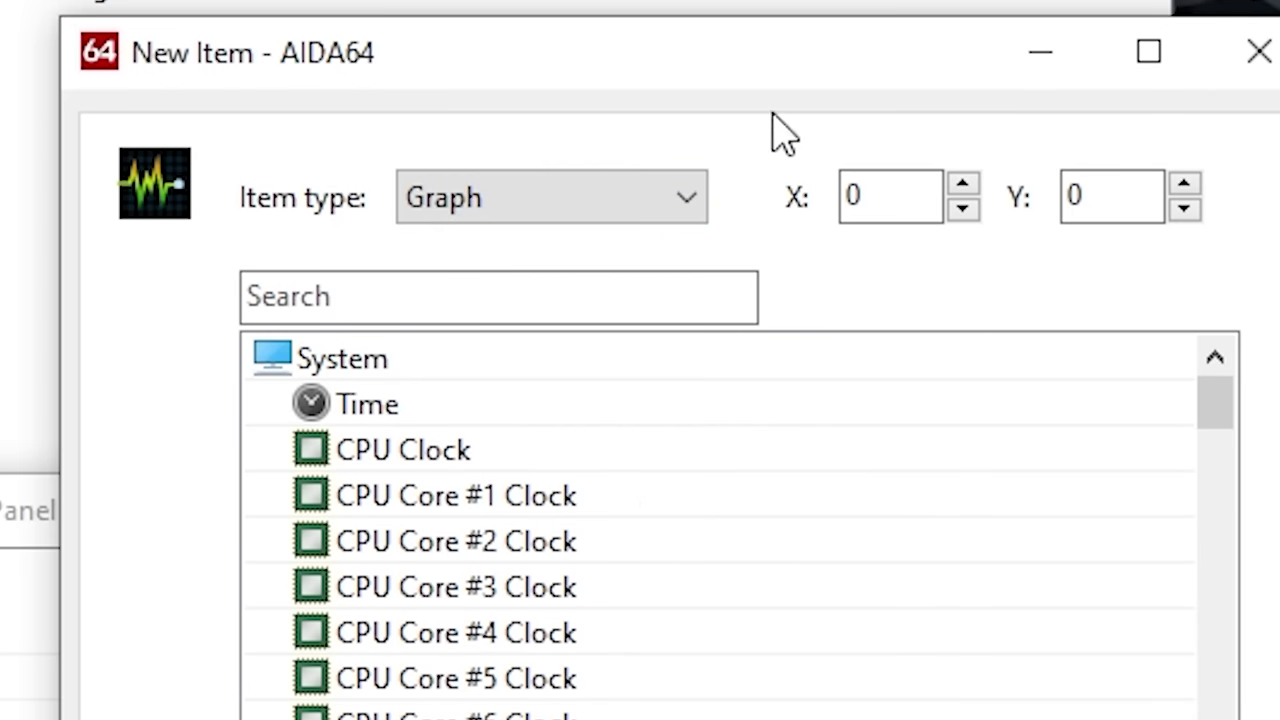
Step: Set the new item's type to Gauge and choose the CPU reading under Temperatures as its source
{"action": "left_click", "coordinate": [606, 212]}
{"action": "left_click", "coordinate": [573, 430]}
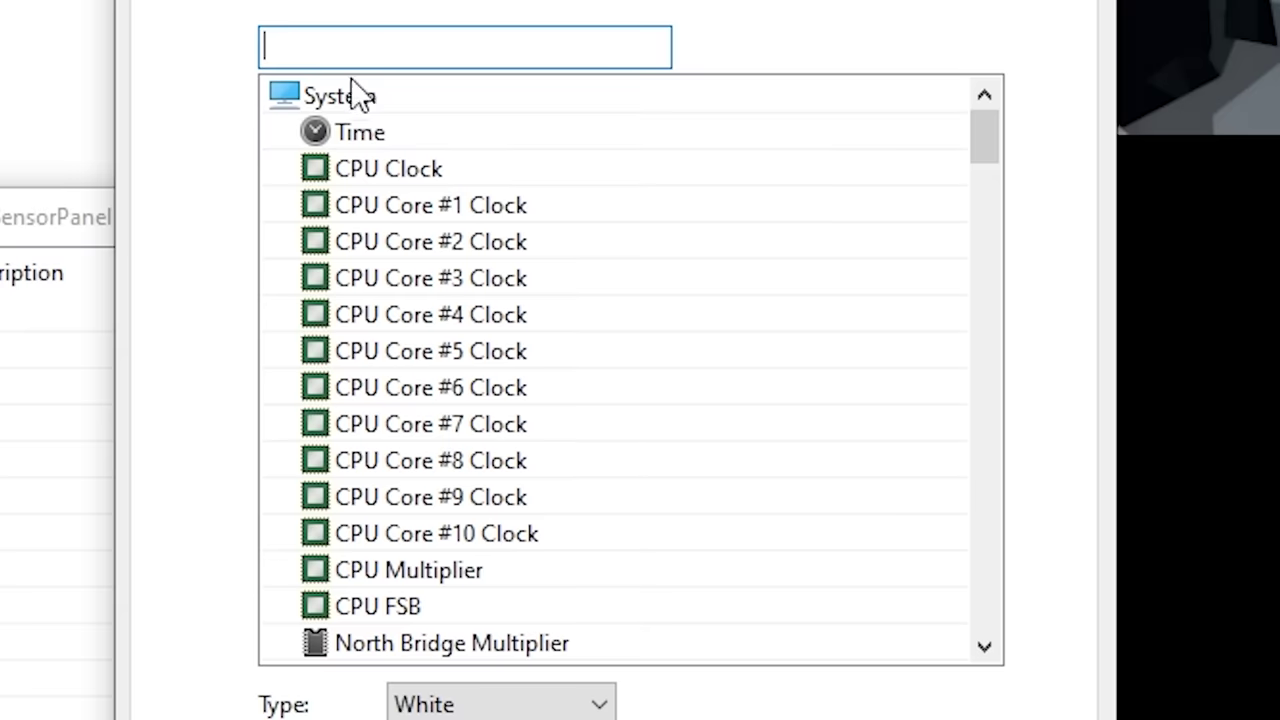
{"action": "left_click_drag", "start_coordinate": [980, 135], "coordinate": [974, 476]}
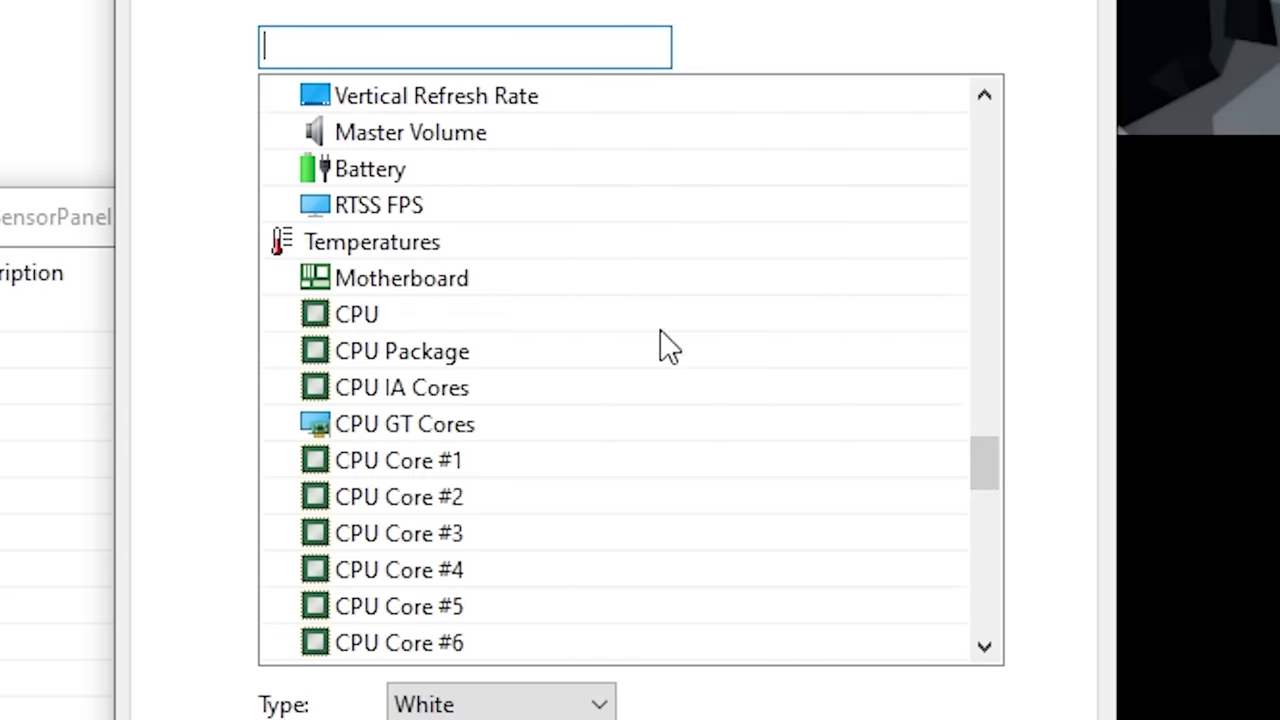
{"action": "left_click", "coordinate": [385, 322]}
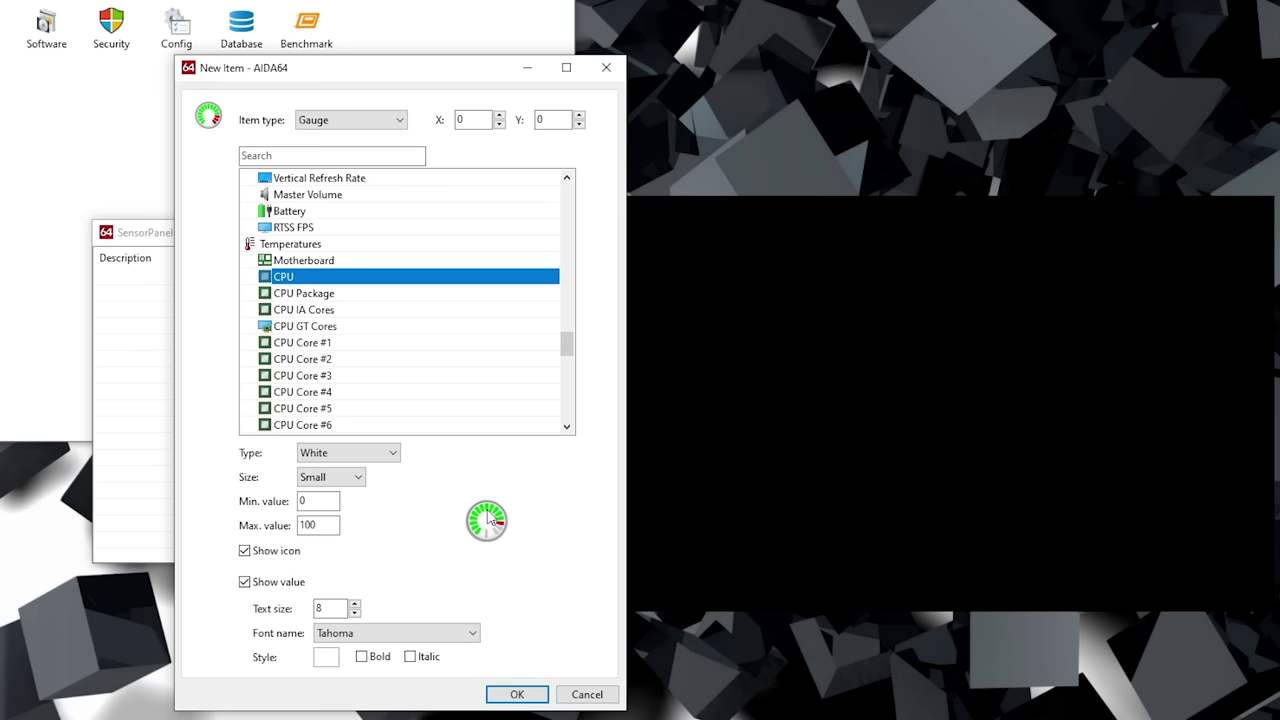
Step: Set the CPU temperature gauge's type to Black and its size to Large
{"action": "left_click", "coordinate": [378, 451]}
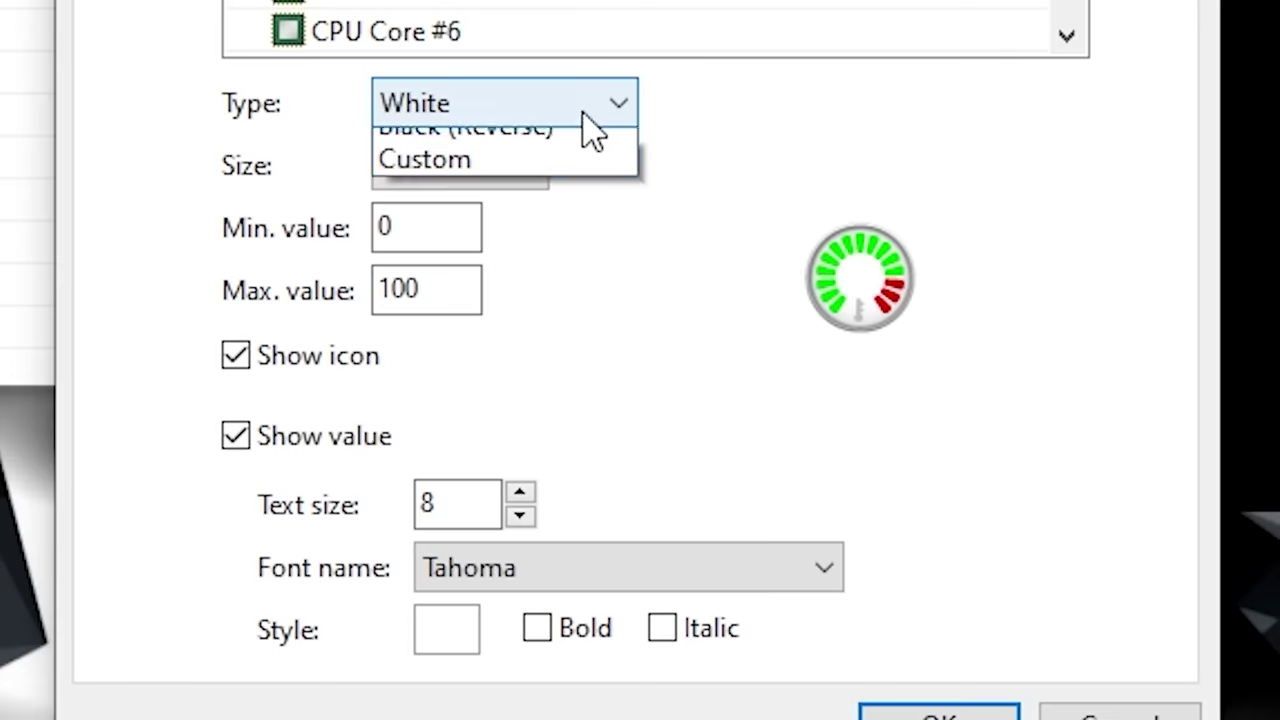
{"action": "left_click", "coordinate": [385, 494]}
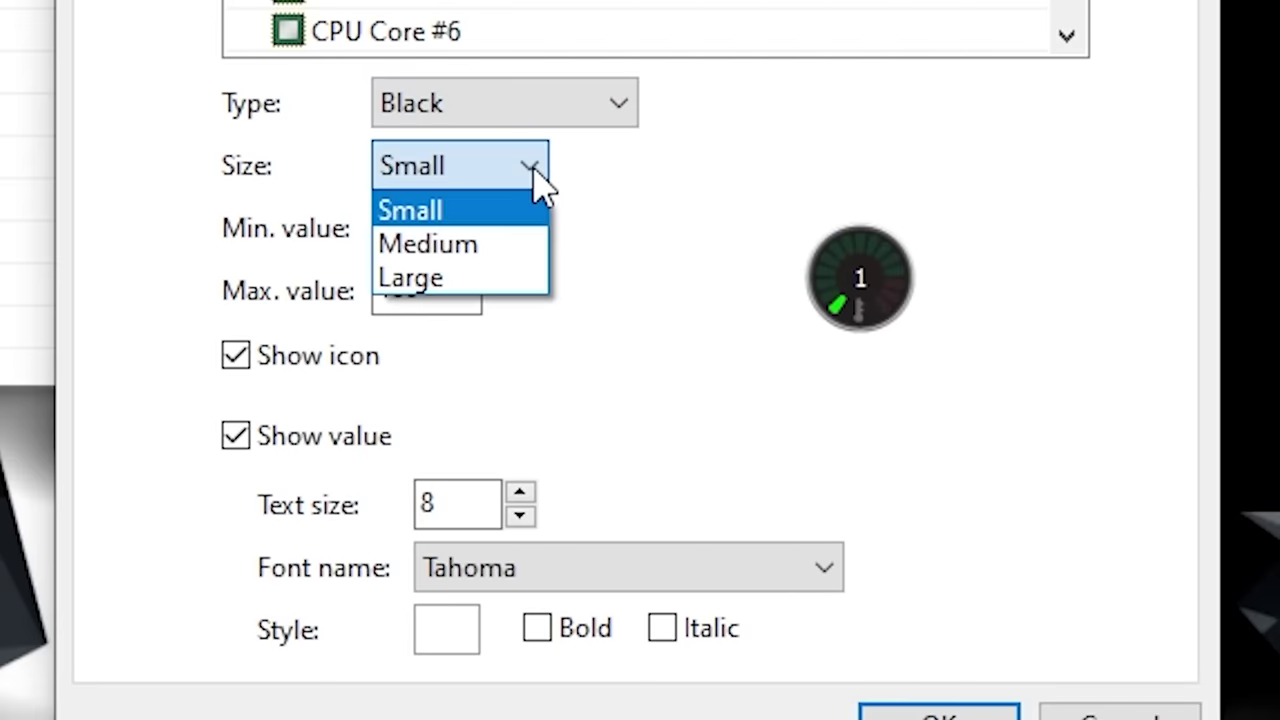
{"action": "left_click", "coordinate": [497, 282]}
{"action": "left_click", "coordinate": [430, 240]}
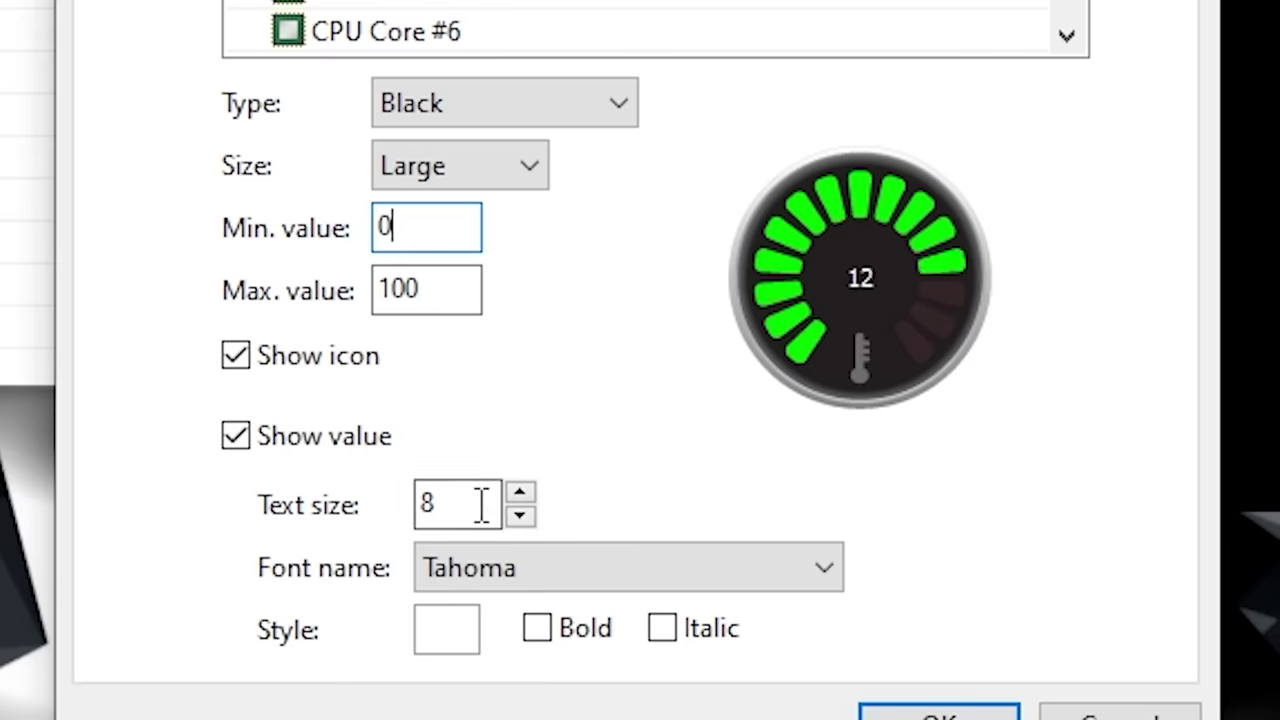
Step: Set the gauge value's font to Unispace with text size 20, and add the gauge to the panel
{"action": "scroll", "coordinate": [523, 505], "scroll_direction": "up", "scroll_amount": 7}
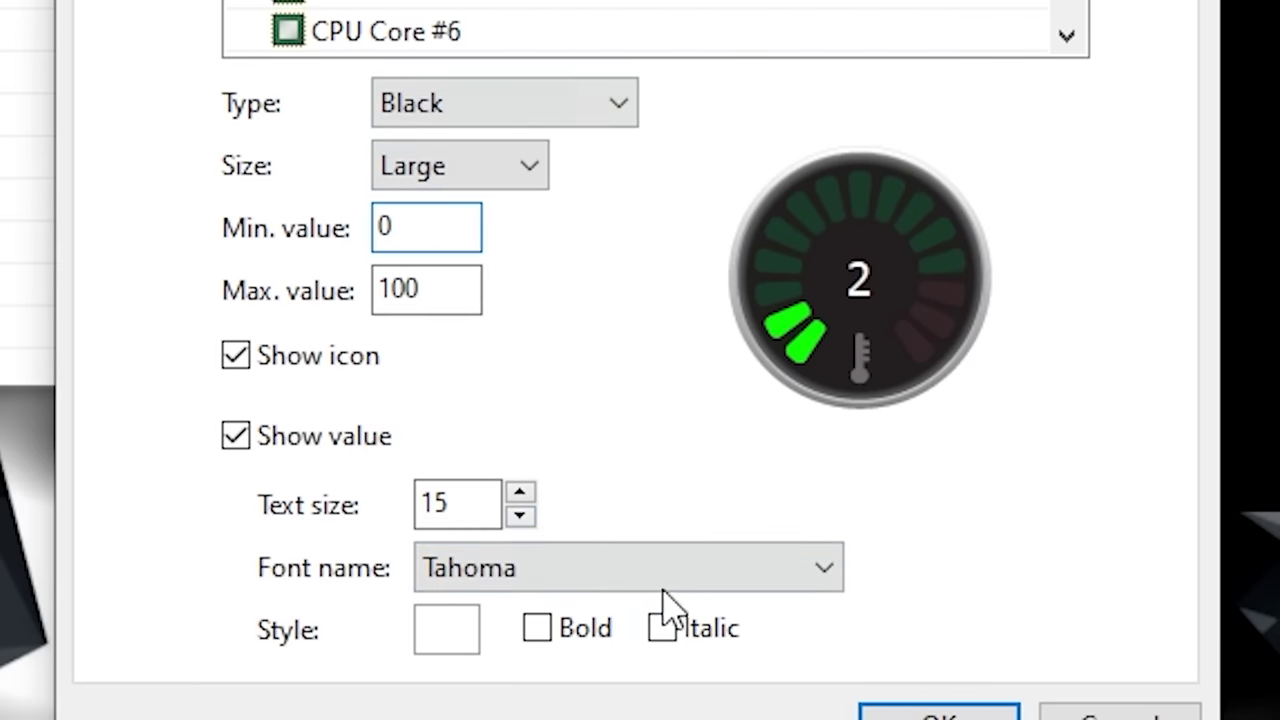
{"action": "left_click", "coordinate": [563, 566]}
{"action": "scroll", "coordinate": [563, 566], "scroll_direction": "down", "scroll_amount": 5}
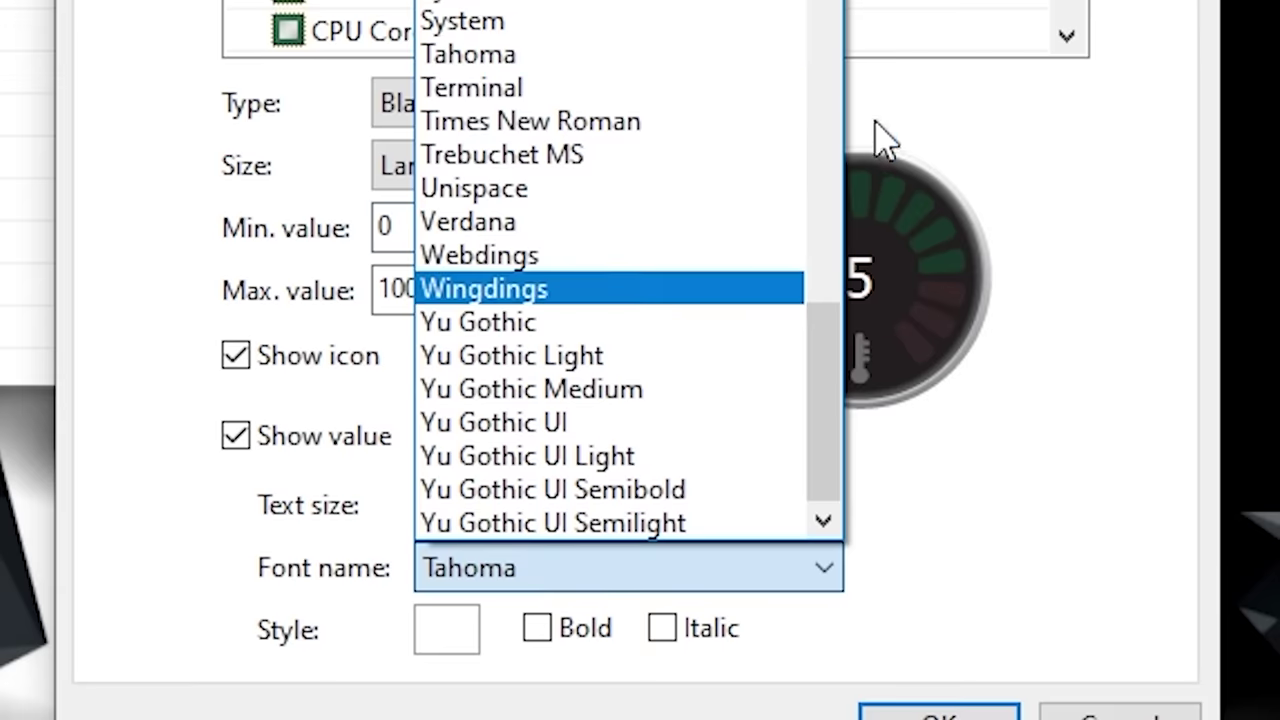
{"action": "left_click", "coordinate": [672, 194]}
{"action": "left_click", "coordinate": [519, 493]}
{"action": "left_click", "coordinate": [519, 493]}
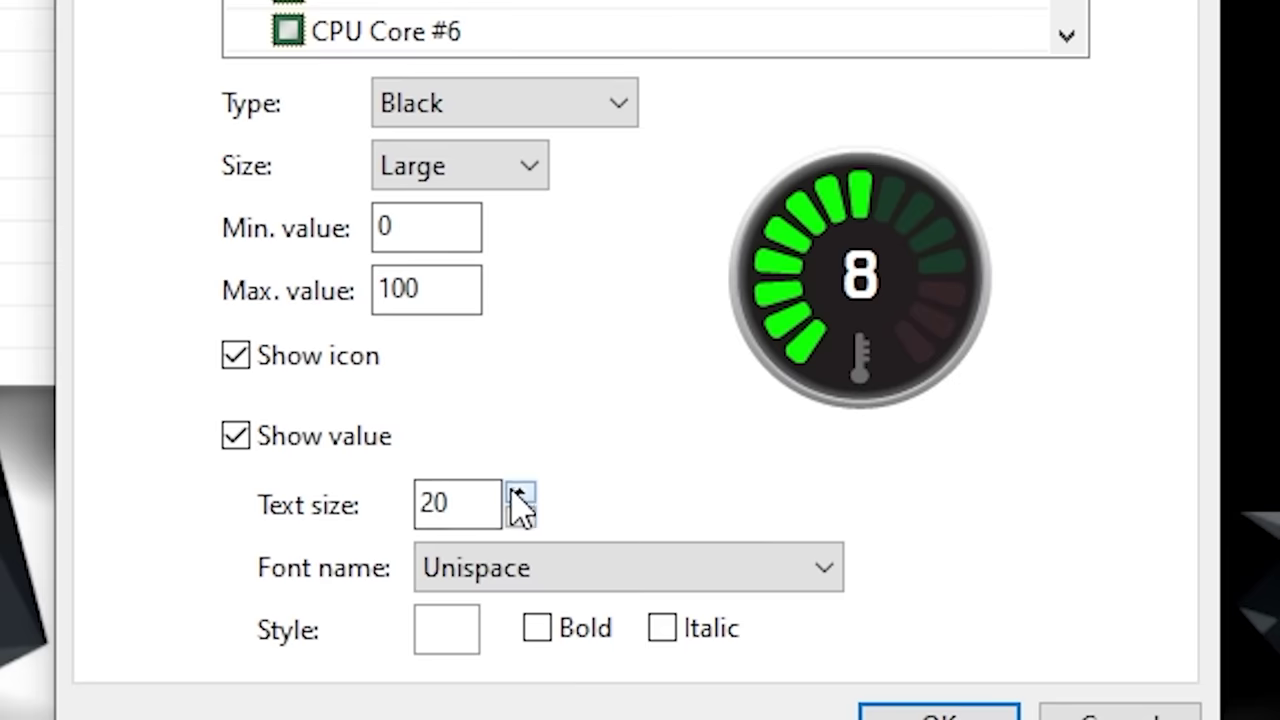
{"action": "left_click", "coordinate": [520, 516]}
{"action": "left_click", "coordinate": [521, 493]}
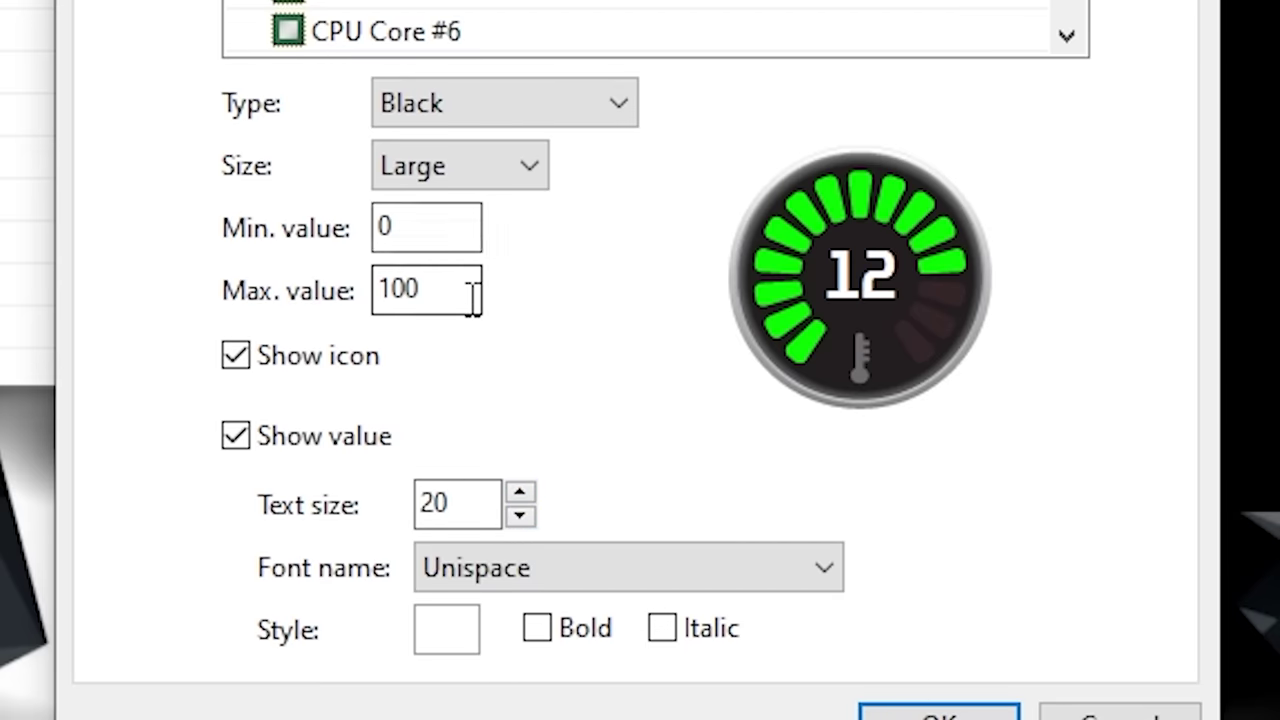
{"action": "left_click", "coordinate": [955, 712]}
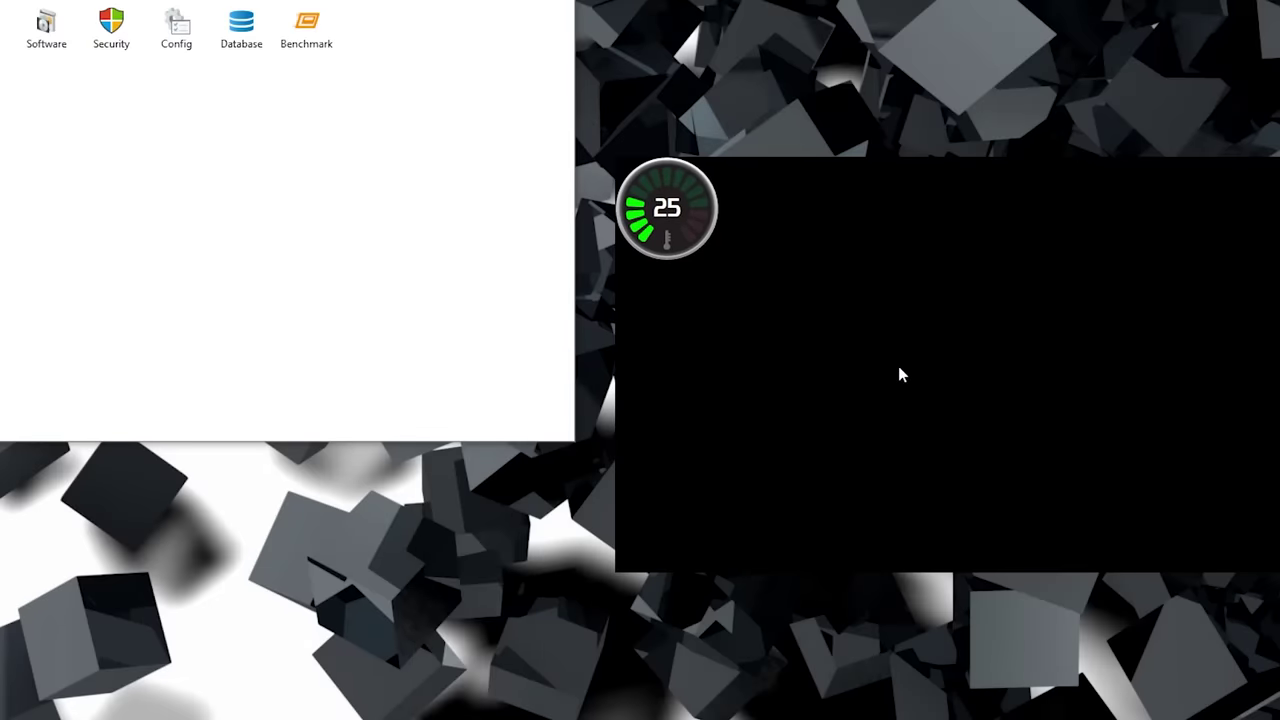
Step: Reopen the SensorPanel Manager and move the CPU gauge to the right and down to Y 15 in 5 px increments
{"action": "right_click", "coordinate": [842, 296]}
{"action": "left_click", "coordinate": [914, 329]}
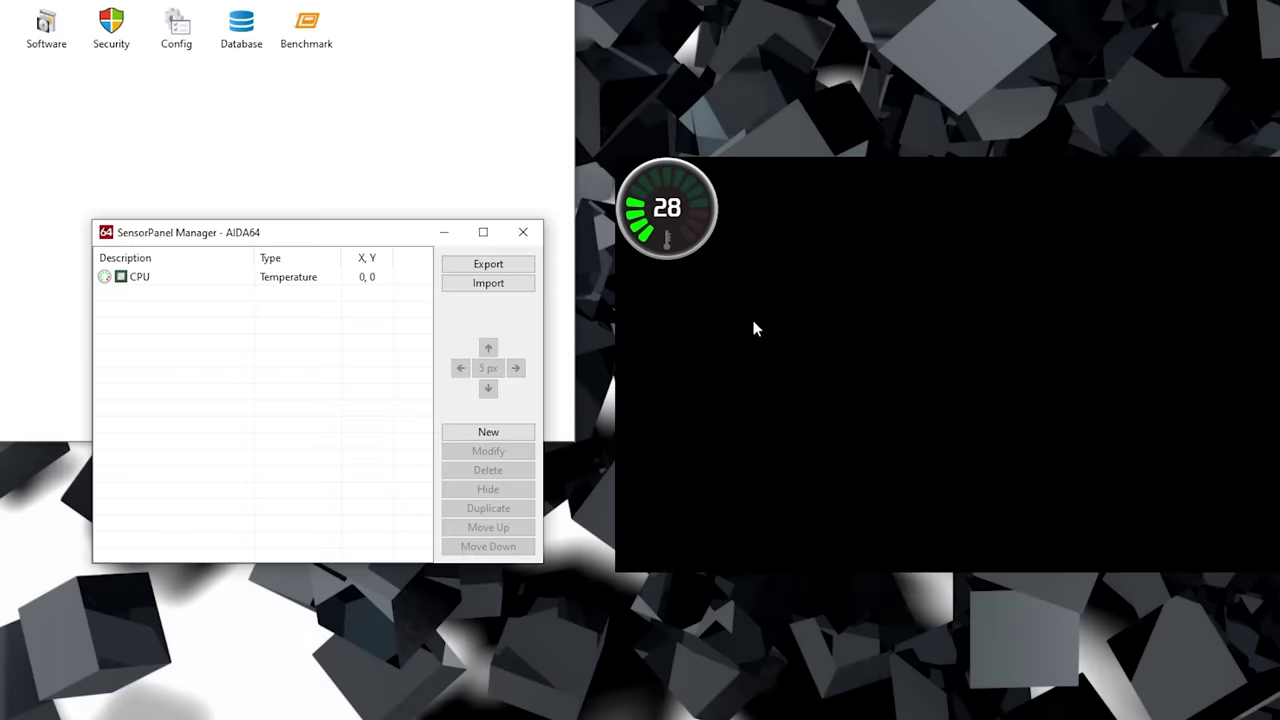
{"action": "left_click", "coordinate": [330, 277]}
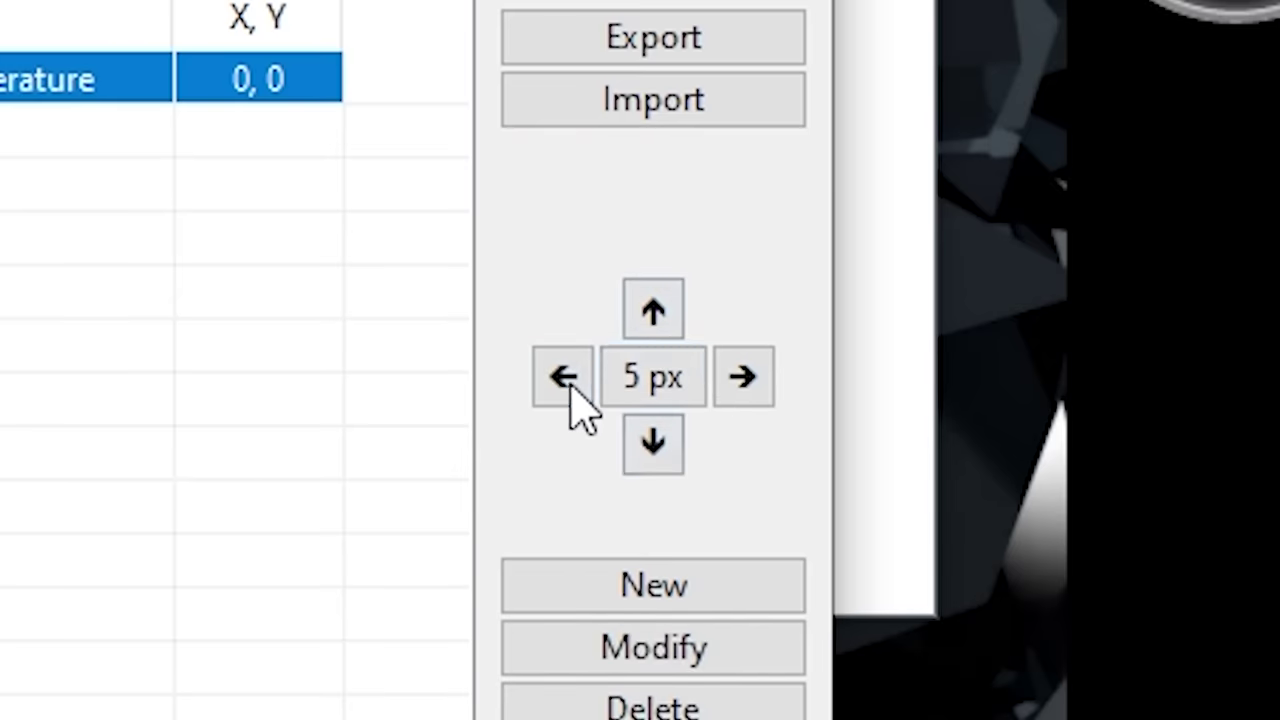
{"action": "left_click", "coordinate": [745, 378]}
{"action": "left_click", "coordinate": [745, 378]}
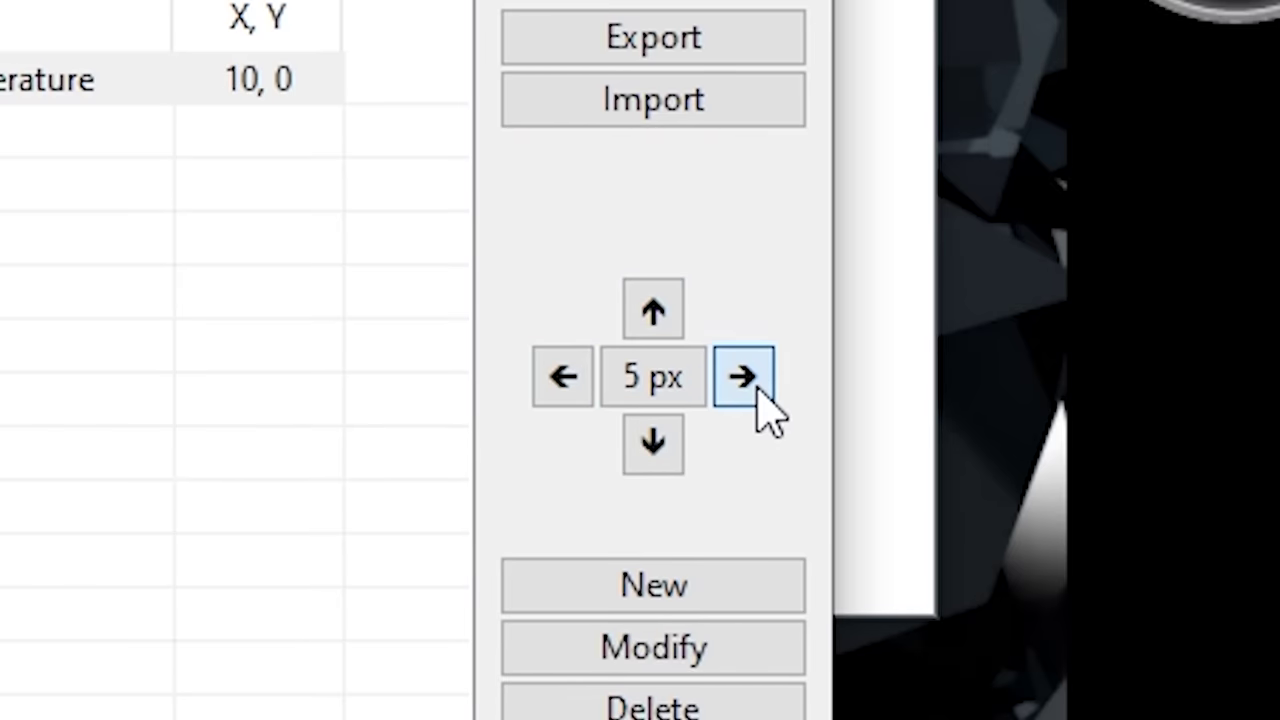
{"action": "left_click", "coordinate": [745, 378]}
{"action": "left_click", "coordinate": [745, 378]}
{"action": "left_click", "coordinate": [745, 378]}
{"action": "left_click", "coordinate": [650, 445]}
{"action": "left_click", "coordinate": [650, 445]}
{"action": "left_click", "coordinate": [650, 445]}
{"action": "left_click", "coordinate": [743, 385]}
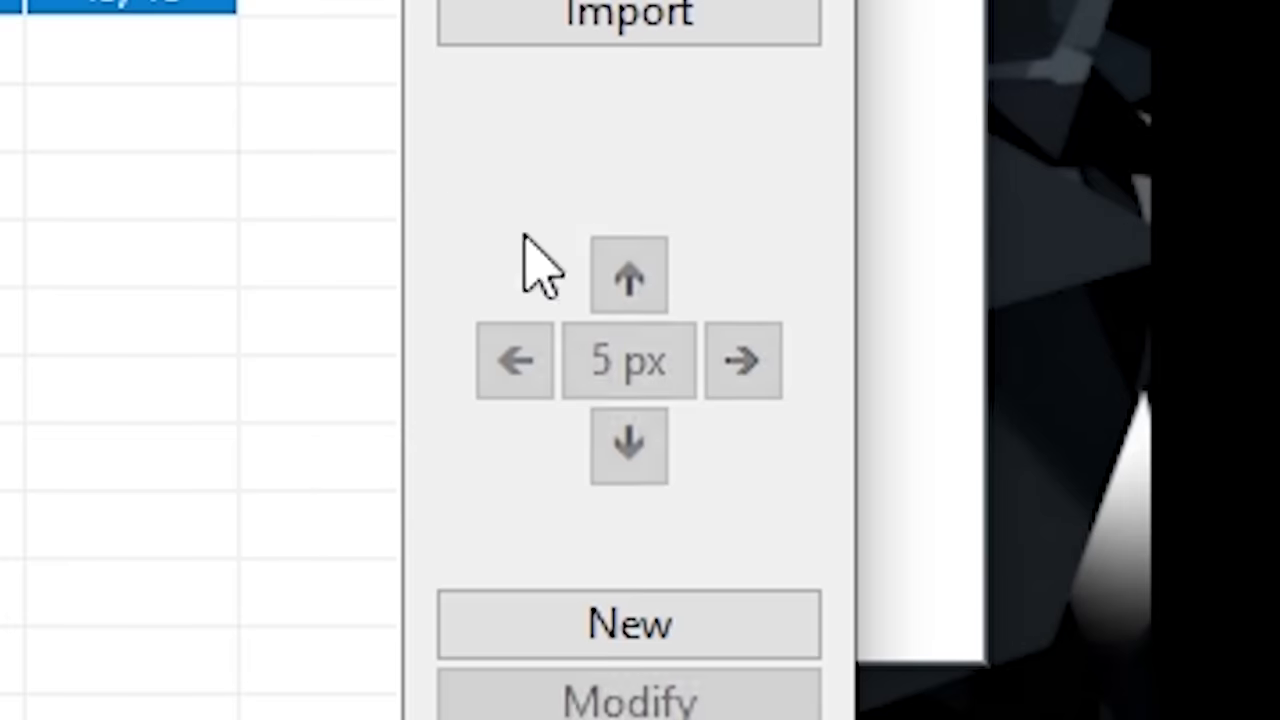
Step: Change the move increment to 20 px and shift the CPU gauge horizontally to X 65
{"action": "left_click", "coordinate": [648, 370]}
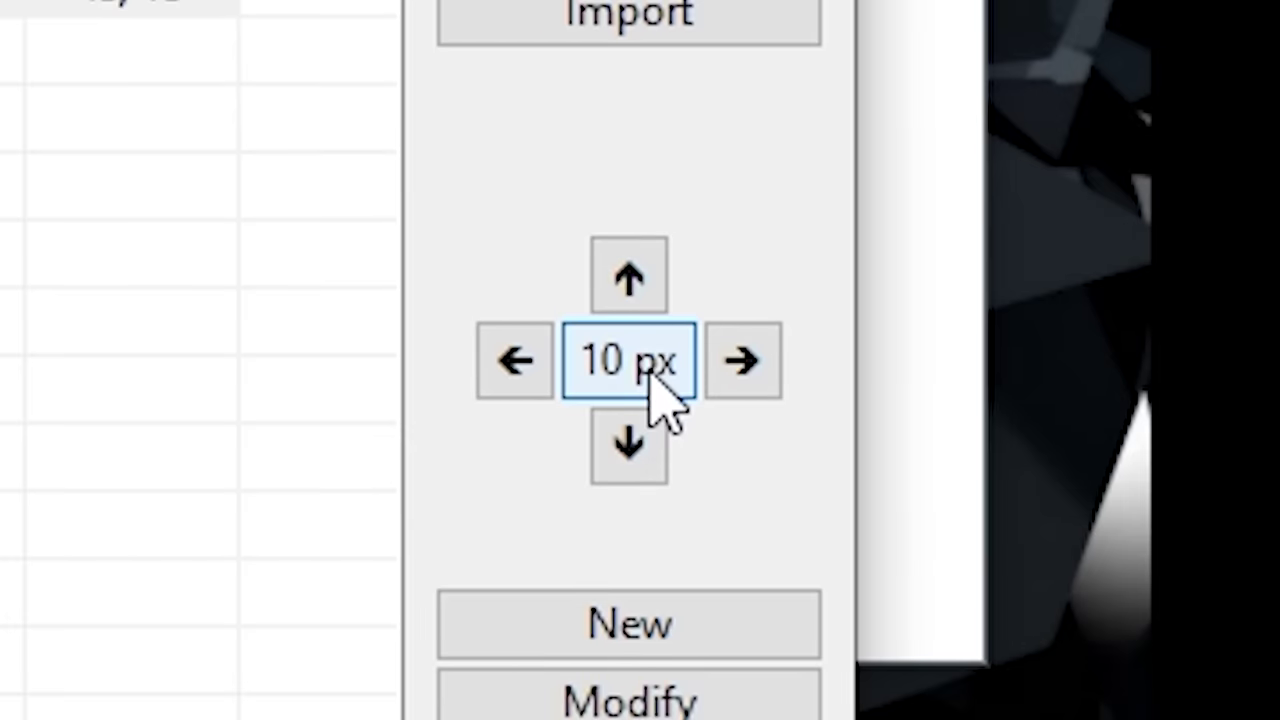
{"action": "left_click", "coordinate": [635, 370]}
{"action": "left_click", "coordinate": [735, 358]}
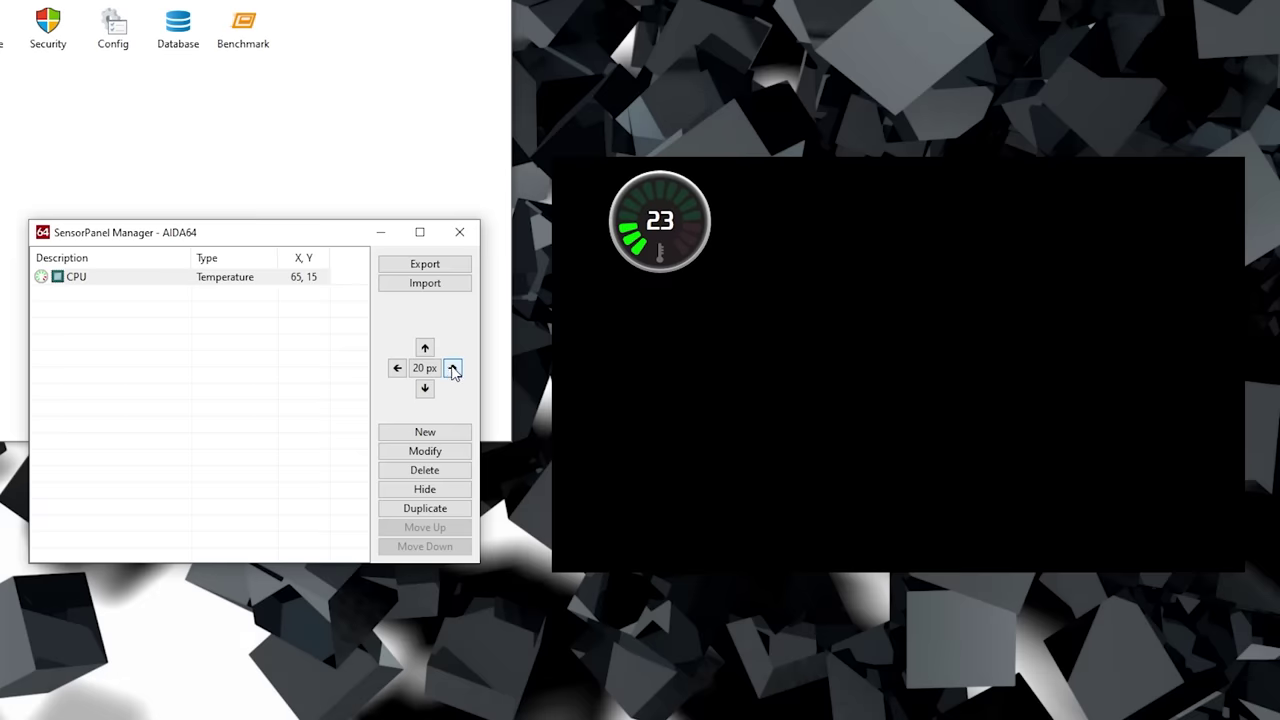
{"action": "left_click", "coordinate": [735, 358]}
{"action": "left_click", "coordinate": [397, 368]}
{"action": "left_click", "coordinate": [397, 368]}
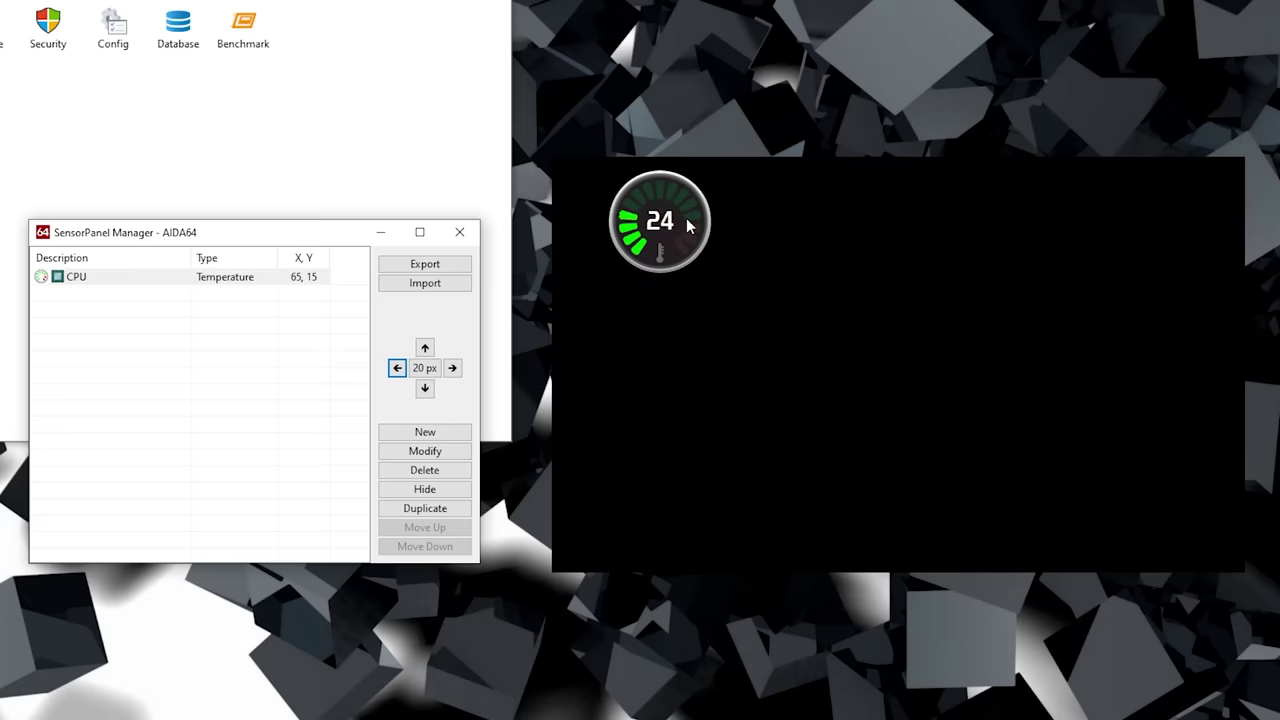
Step: Move the CPU gauge in 20 px increments to X 625, Y 35, near the panel's upper-right corner
{"action": "left_click", "coordinate": [252, 282]}
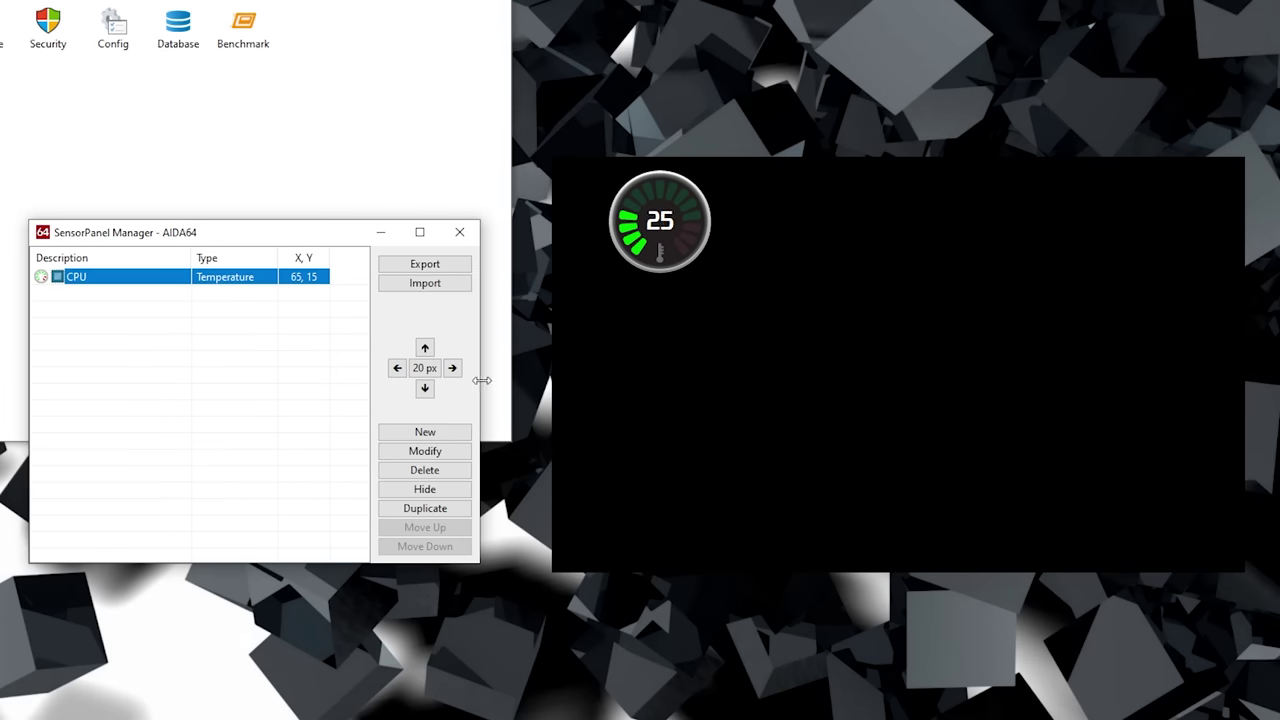
{"action": "left_click", "coordinate": [452, 368]}
{"action": "left_click", "coordinate": [452, 368]}
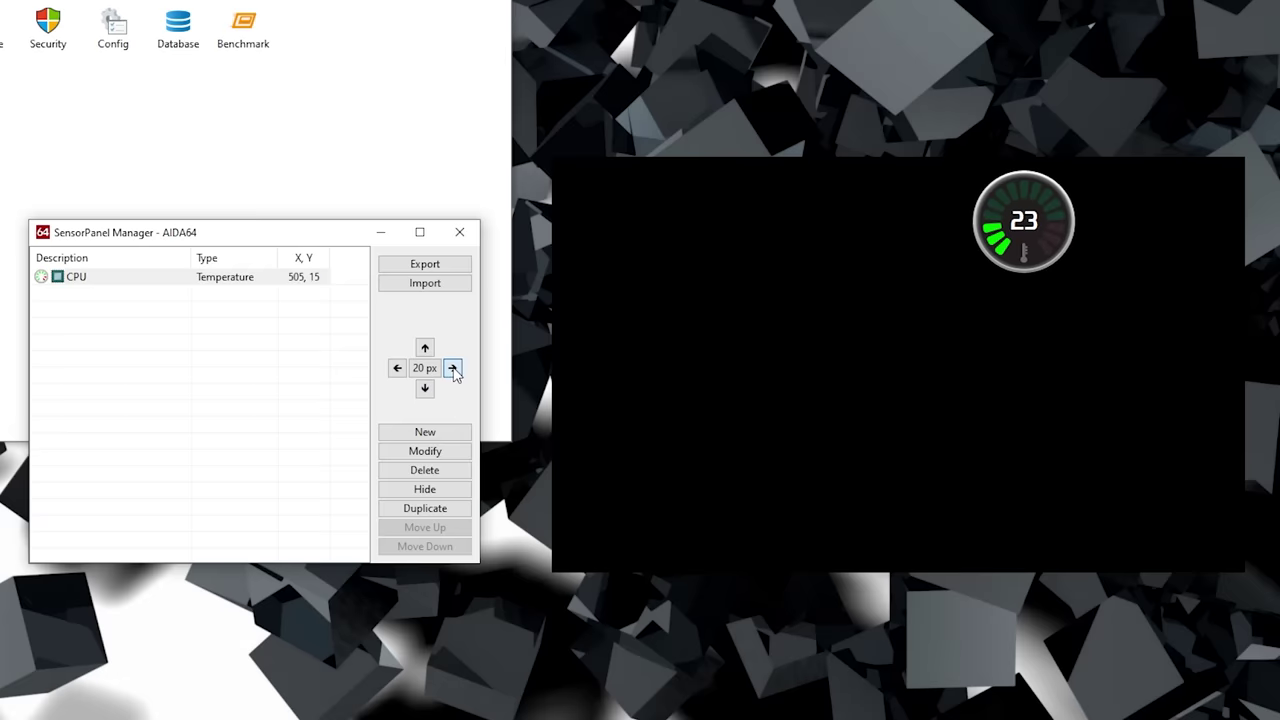
{"action": "left_click", "coordinate": [452, 368]}
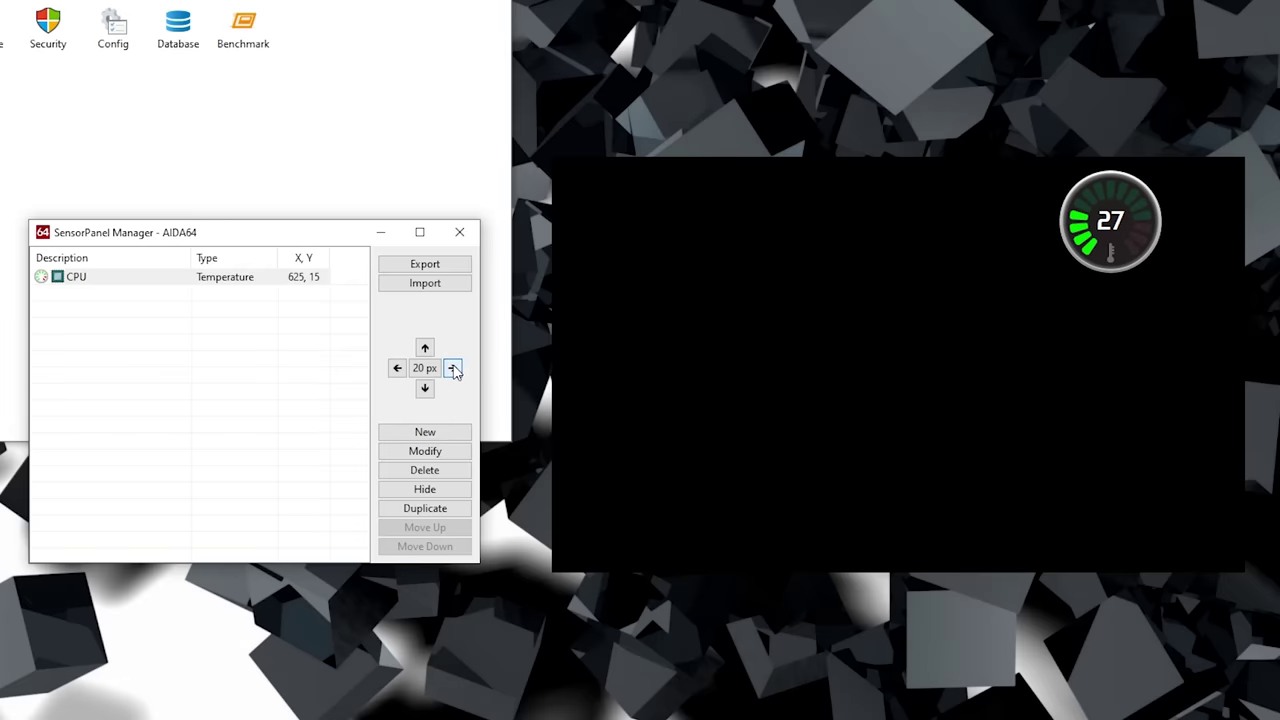
{"action": "left_click", "coordinate": [452, 368]}
{"action": "left_click", "coordinate": [452, 368]}
{"action": "left_click", "coordinate": [452, 368]}
{"action": "left_click", "coordinate": [397, 368]}
{"action": "left_click", "coordinate": [397, 368]}
{"action": "left_click", "coordinate": [397, 368]}
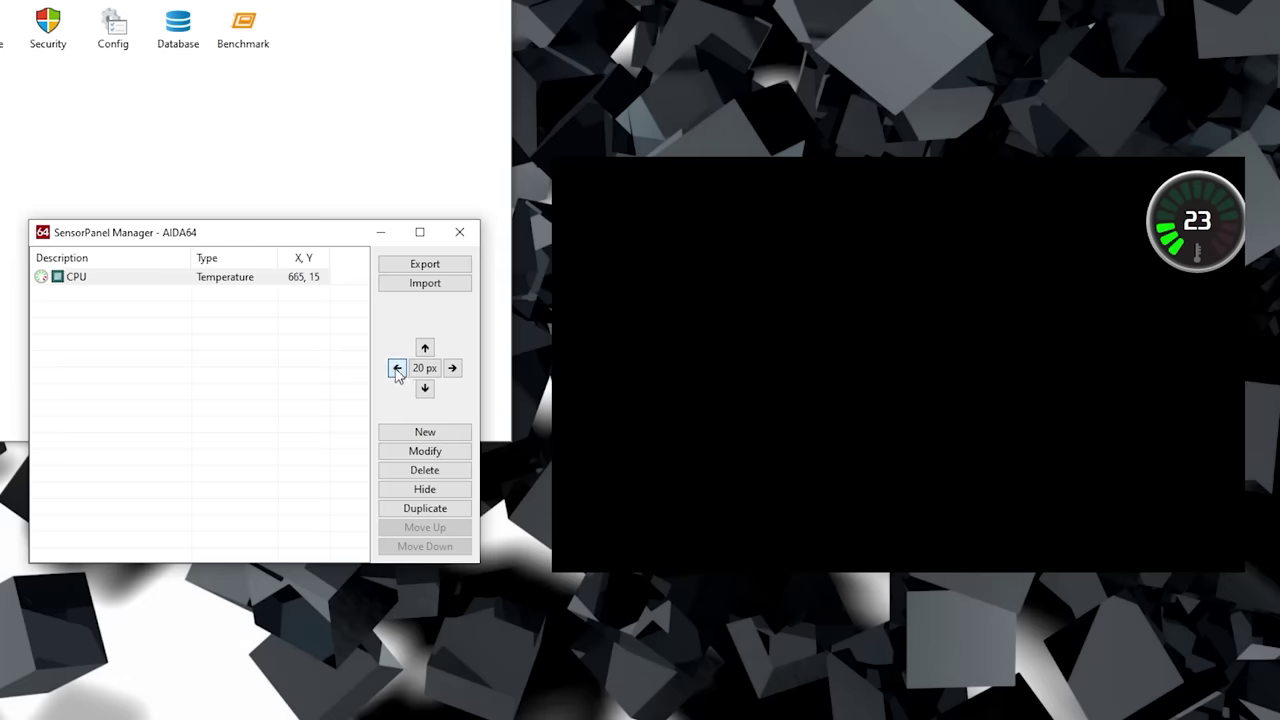
{"action": "left_click", "coordinate": [424, 388]}
{"action": "left_click", "coordinate": [274, 294]}
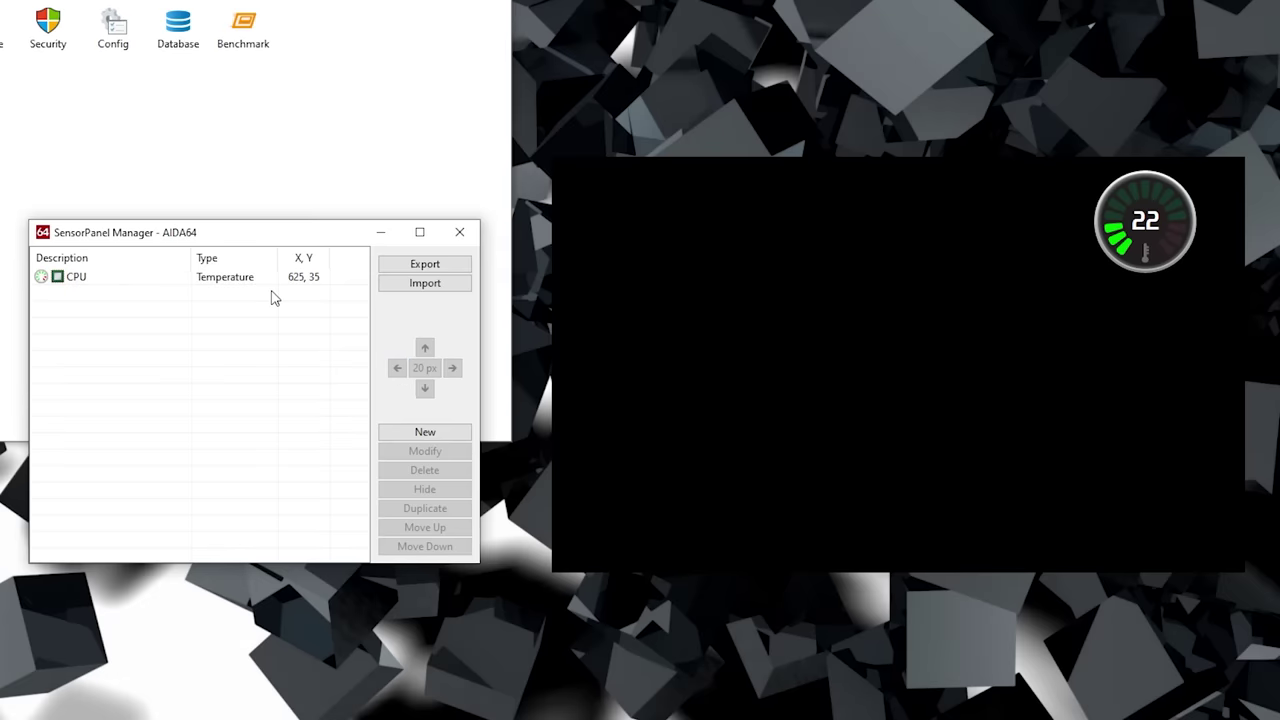
Step: Create a new panel item of type Sensor item and choose CPU Utilization as its source
{"action": "left_click", "coordinate": [416, 433]}
{"action": "left_click", "coordinate": [269, 262]}
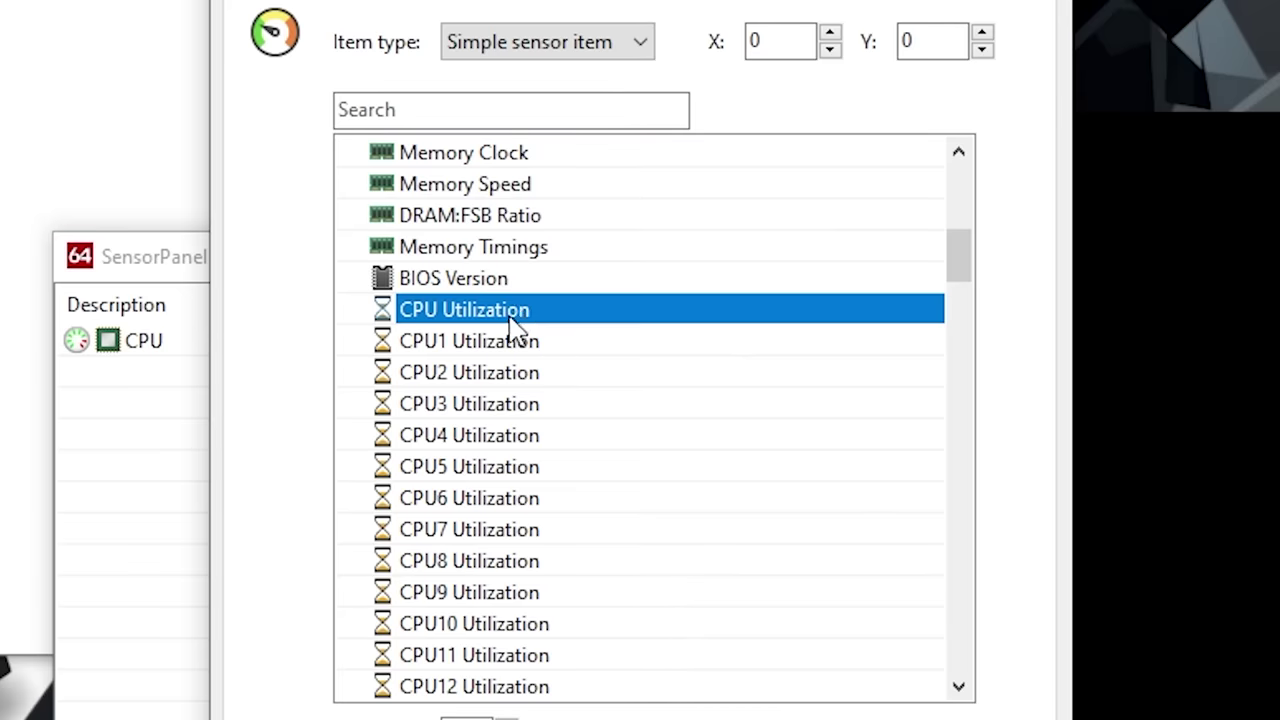
{"action": "left_click", "coordinate": [620, 55]}
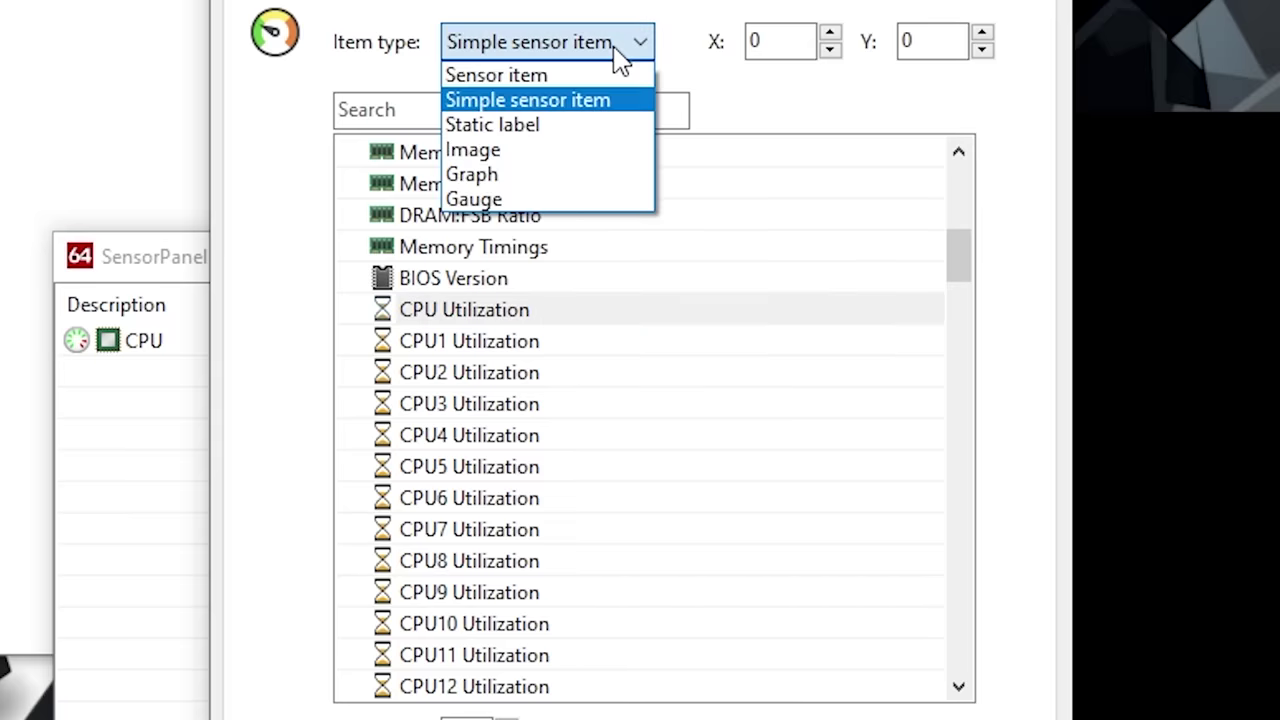
{"action": "left_click", "coordinate": [598, 76]}
{"action": "scroll", "coordinate": [531, 466], "scroll_direction": "down", "scroll_amount": 8}
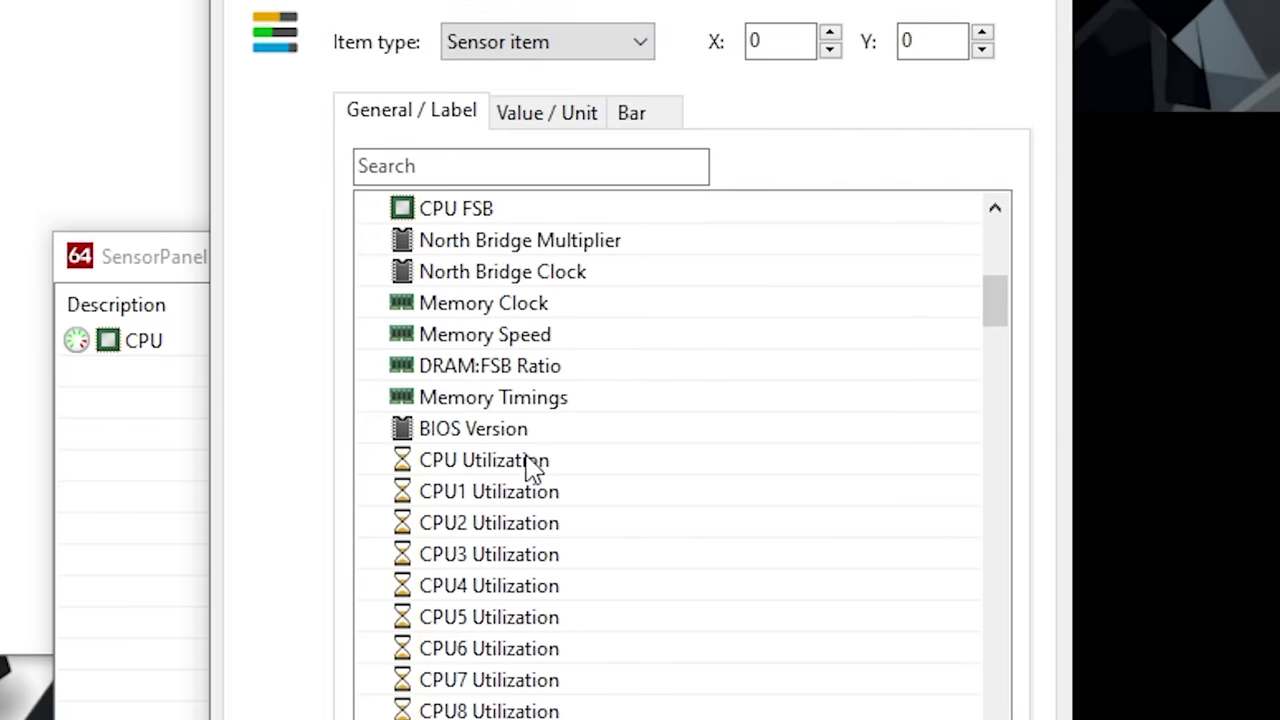
{"action": "left_click", "coordinate": [531, 460]}
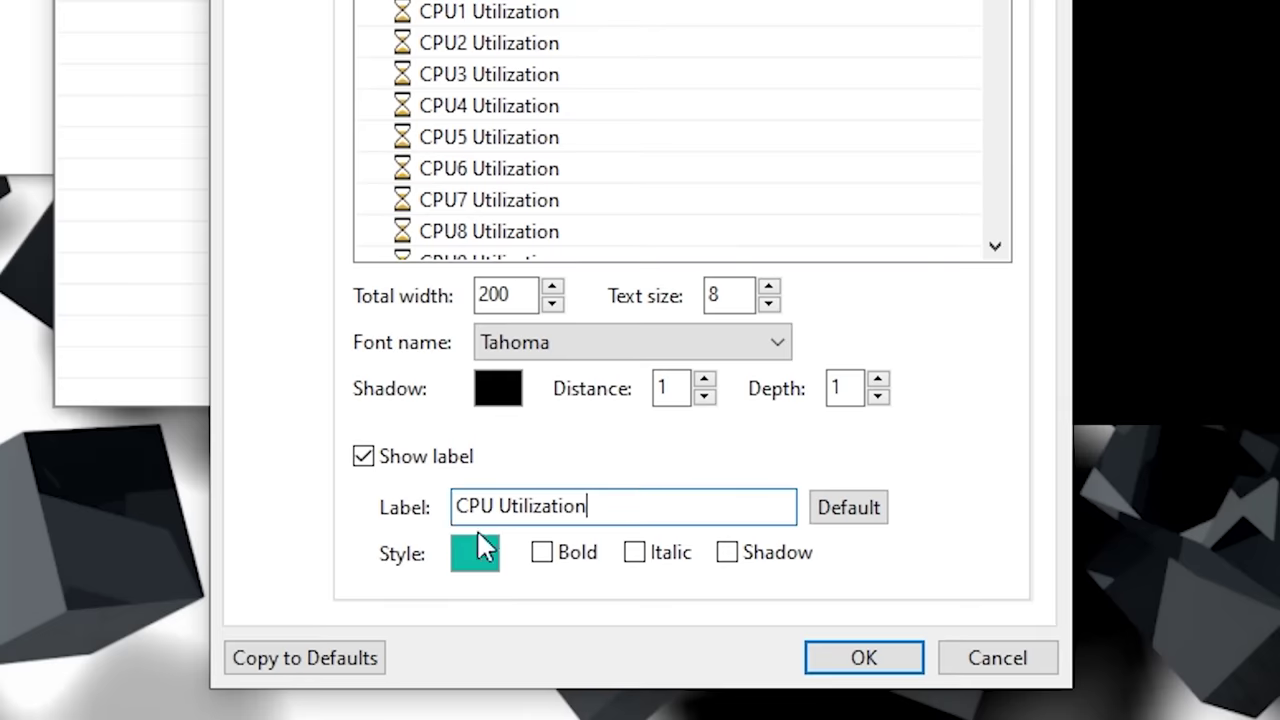
Step: Label the item CPU Usage and set its font to Unispace with text size 18
{"action": "left_click_drag", "start_coordinate": [601, 505], "coordinate": [492, 505]}
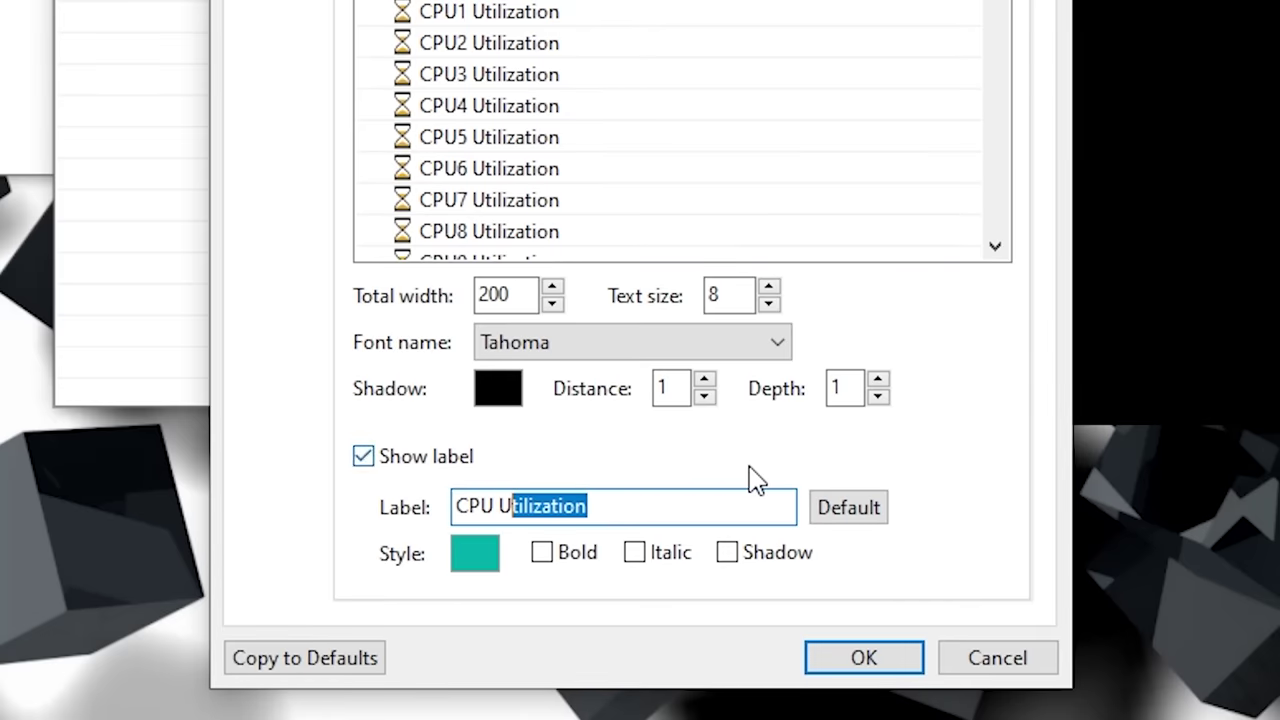
{"action": "type", "text": "sage"}
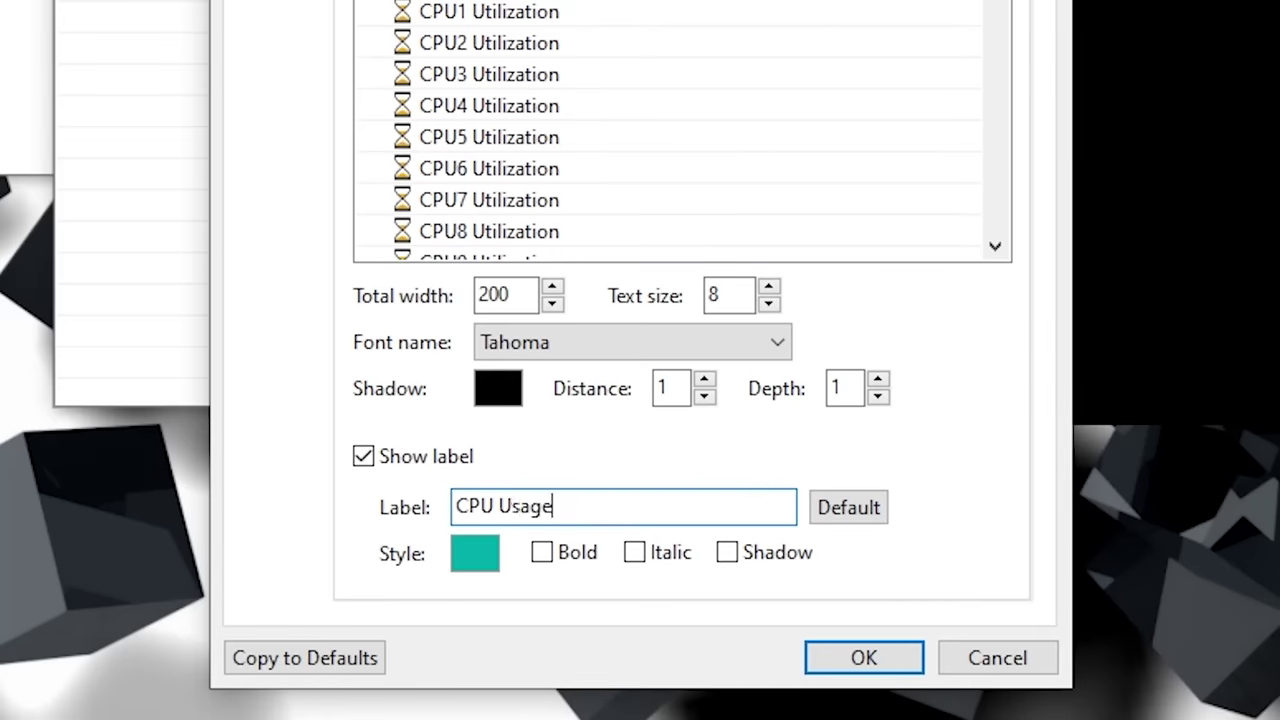
{"action": "left_click", "coordinate": [636, 344]}
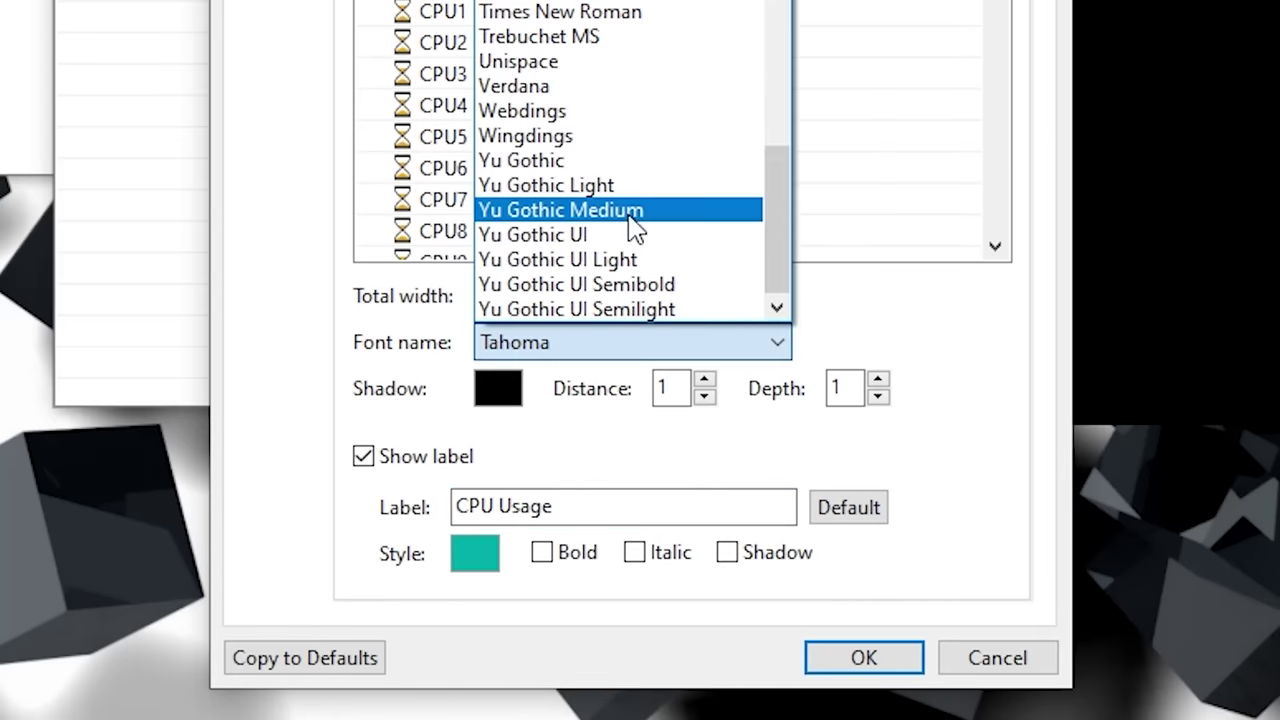
{"action": "left_click", "coordinate": [634, 61]}
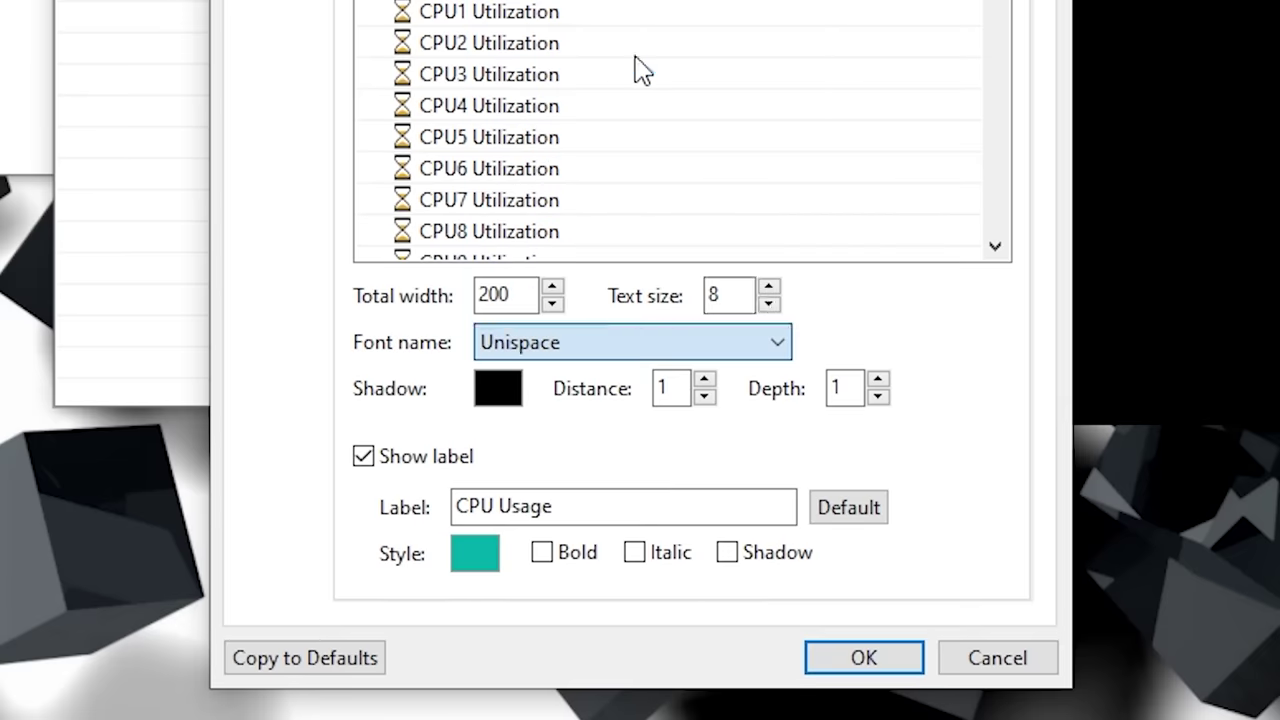
{"action": "left_click", "coordinate": [769, 289]}
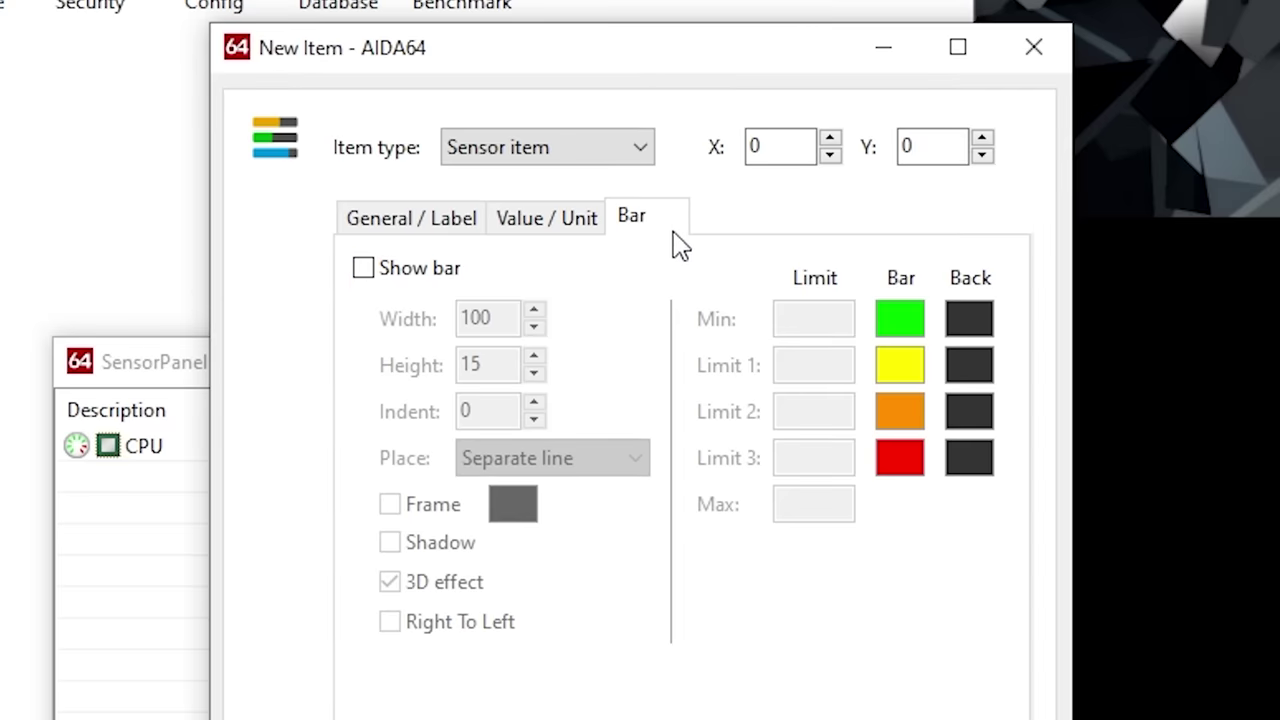
Step: Add the CPU Usage item with its bar shown, and move it to X 140, Y 60 on the panel
{"action": "left_click", "coordinate": [376, 279]}
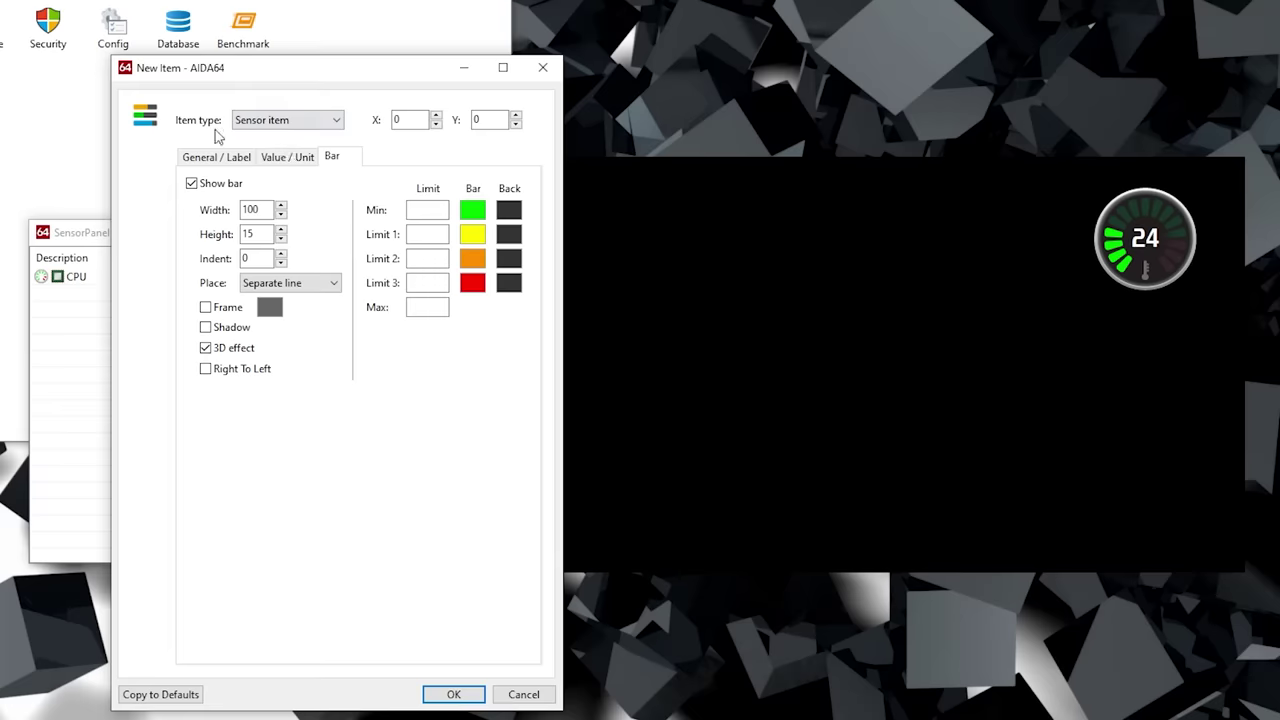
{"action": "left_click", "coordinate": [453, 694]}
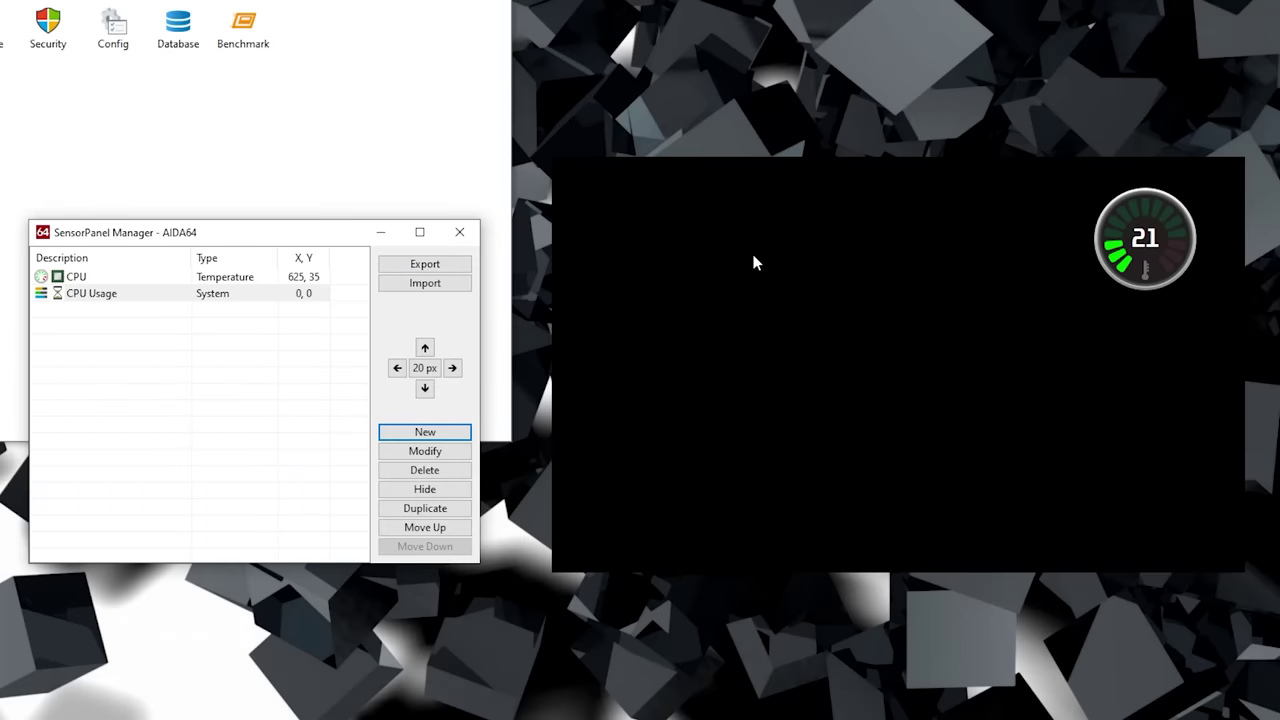
{"action": "left_click", "coordinate": [424, 347]}
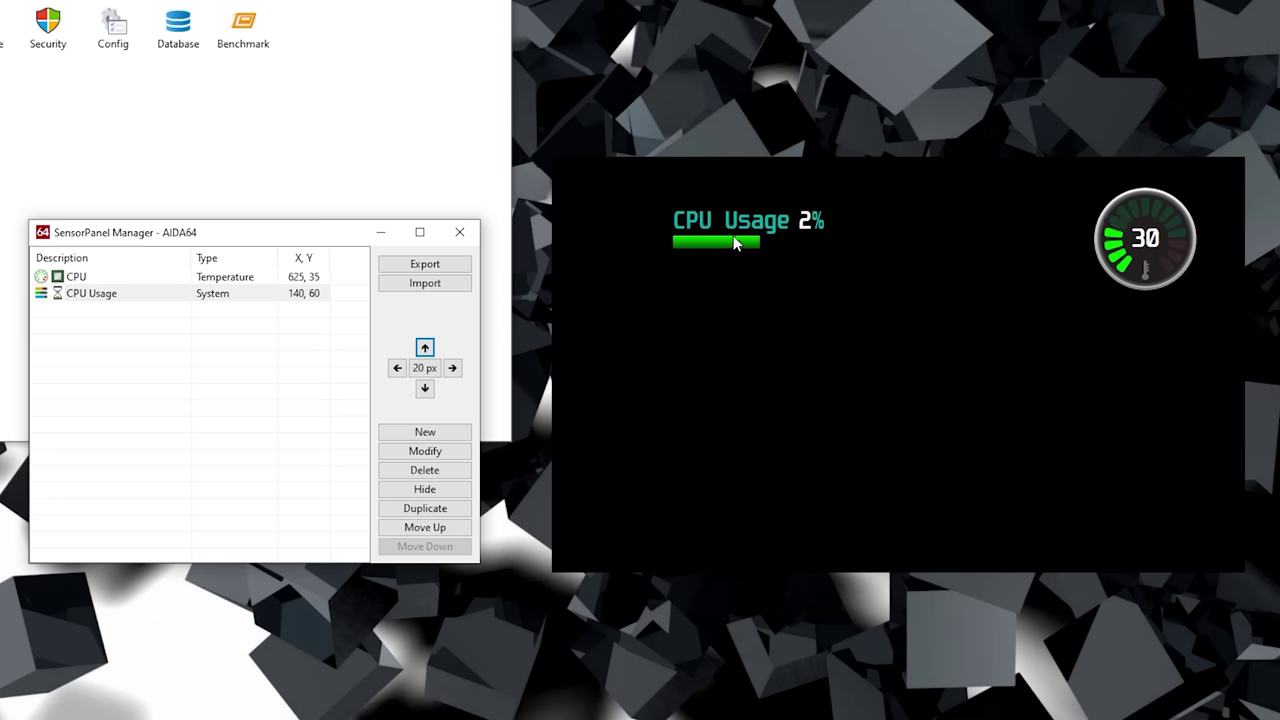
Step: Modify the CPU Usage item's bar, setting the Min and Limit 1 bar colors to white
{"action": "left_click", "coordinate": [209, 295]}
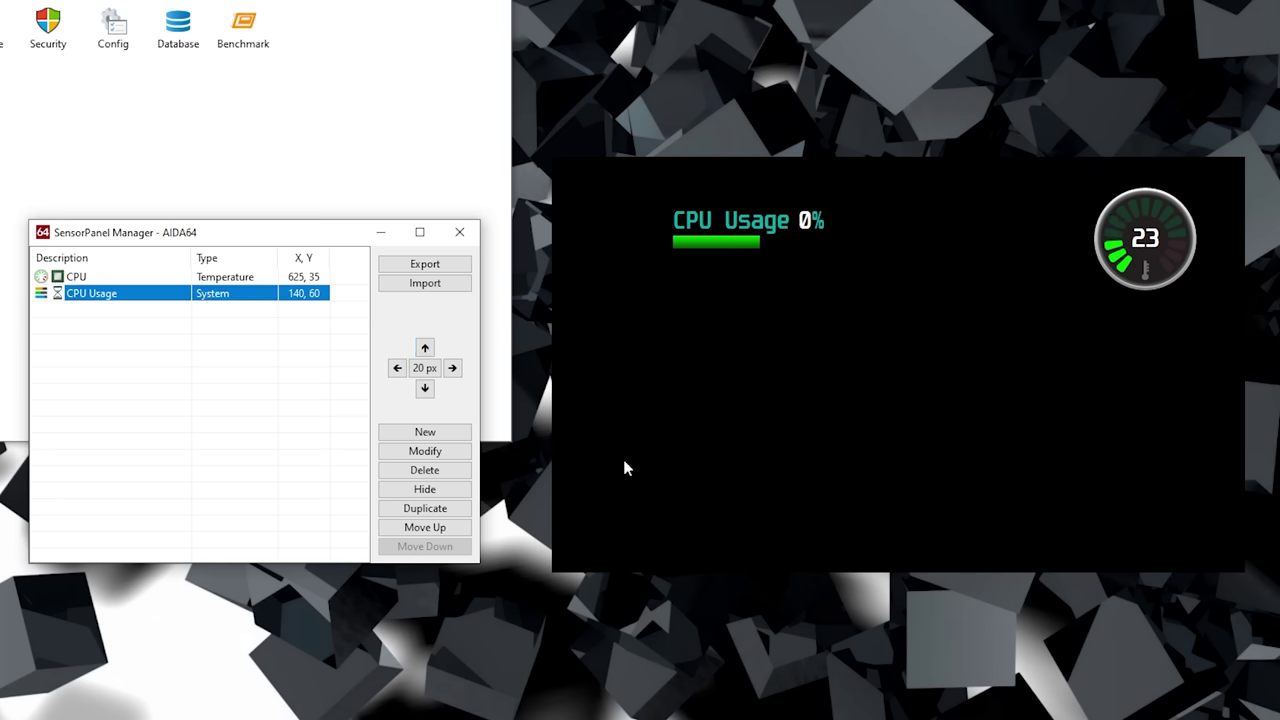
{"action": "left_click", "coordinate": [425, 451]}
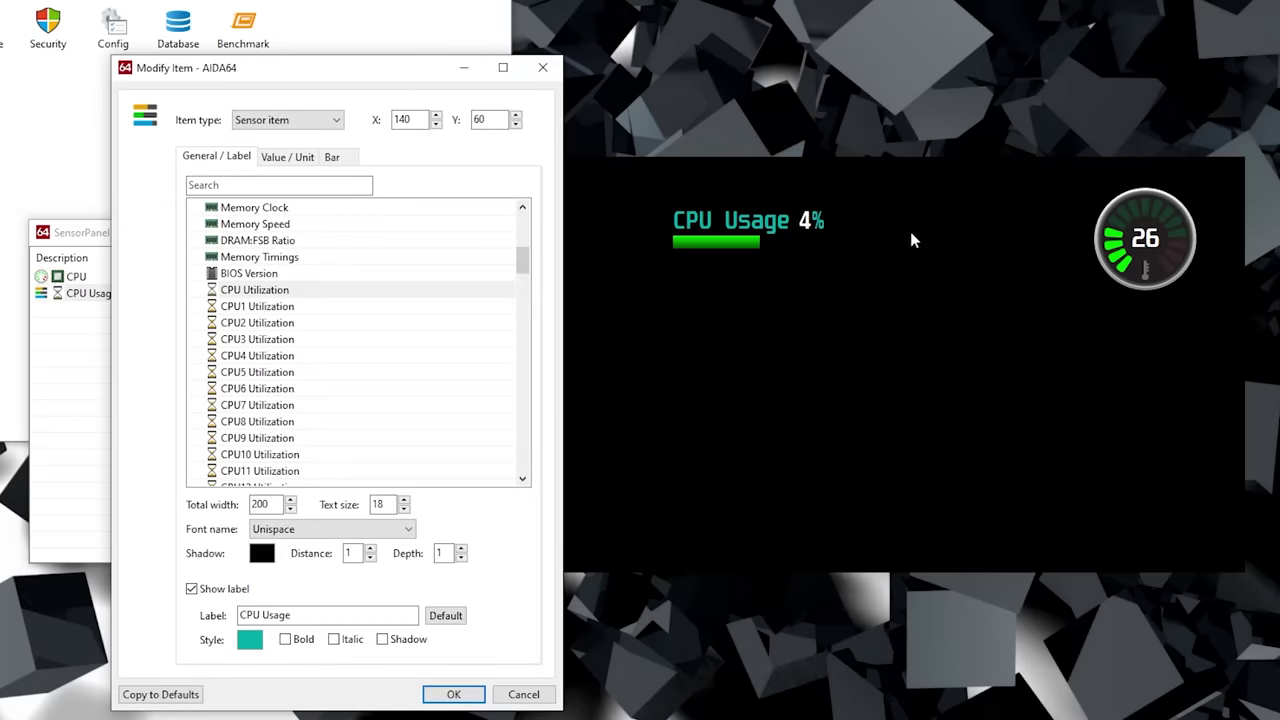
{"action": "left_click", "coordinate": [333, 157]}
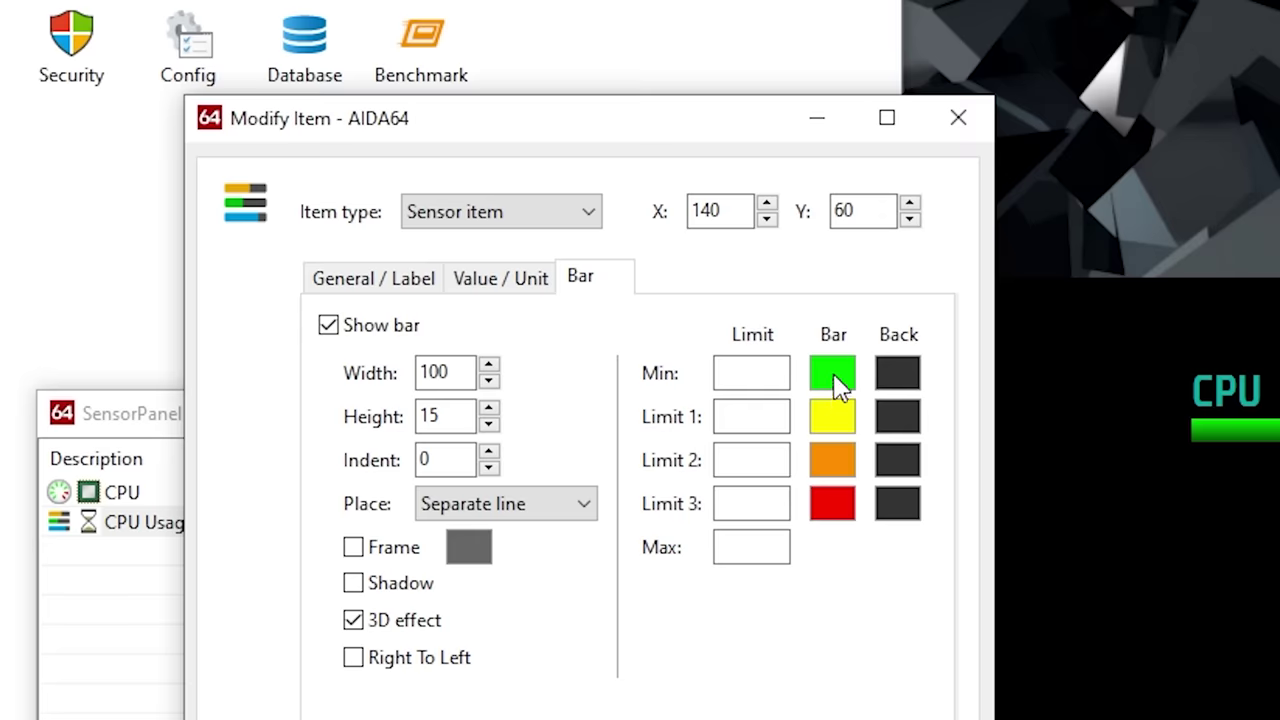
{"action": "left_click", "coordinate": [834, 374]}
{"action": "left_click", "coordinate": [548, 108]}
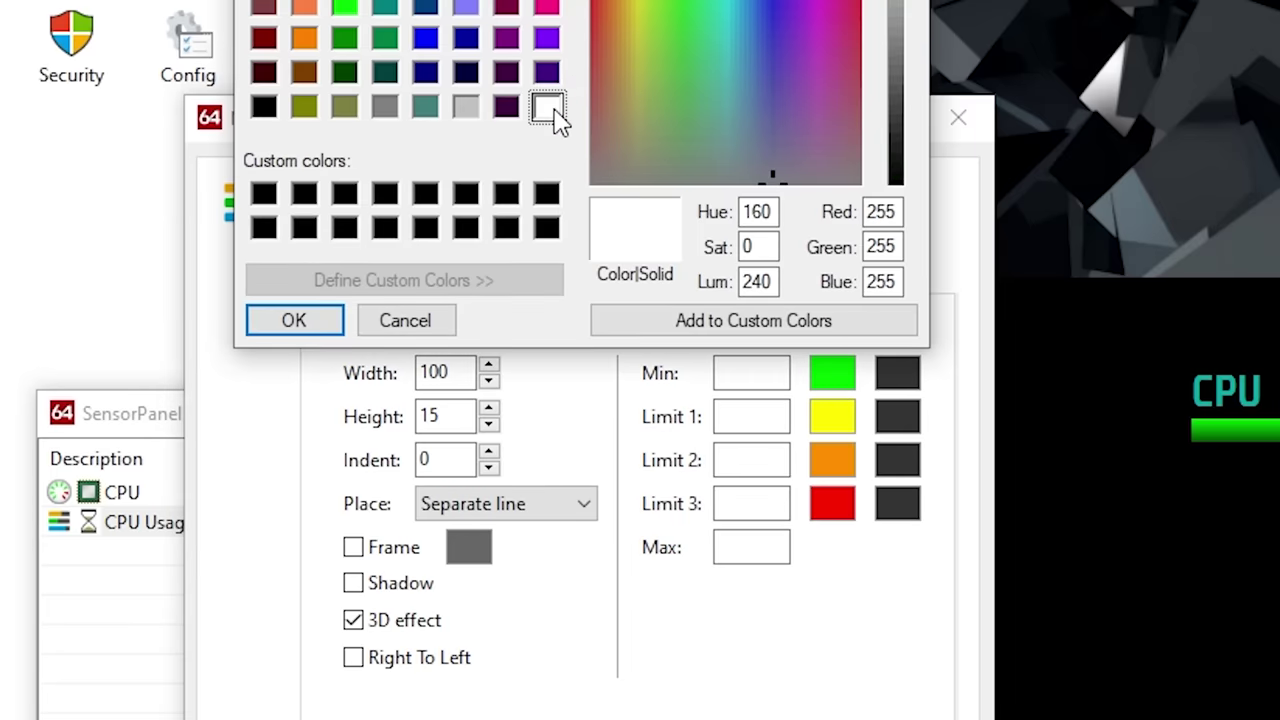
{"action": "left_click", "coordinate": [296, 321]}
{"action": "left_click", "coordinate": [835, 418]}
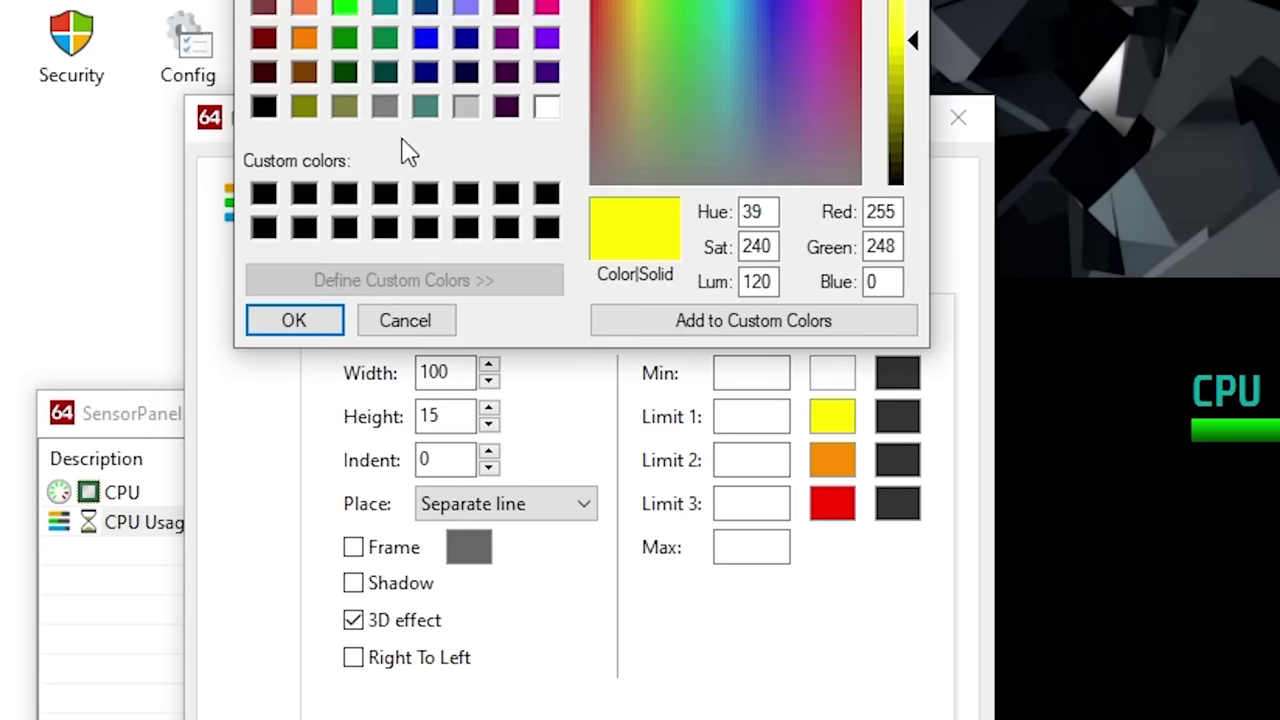
{"action": "left_click", "coordinate": [548, 108]}
{"action": "left_click", "coordinate": [296, 321]}
Step: Set the Limit 2 and Limit 3 bar colors to white as well
{"action": "left_click", "coordinate": [830, 466]}
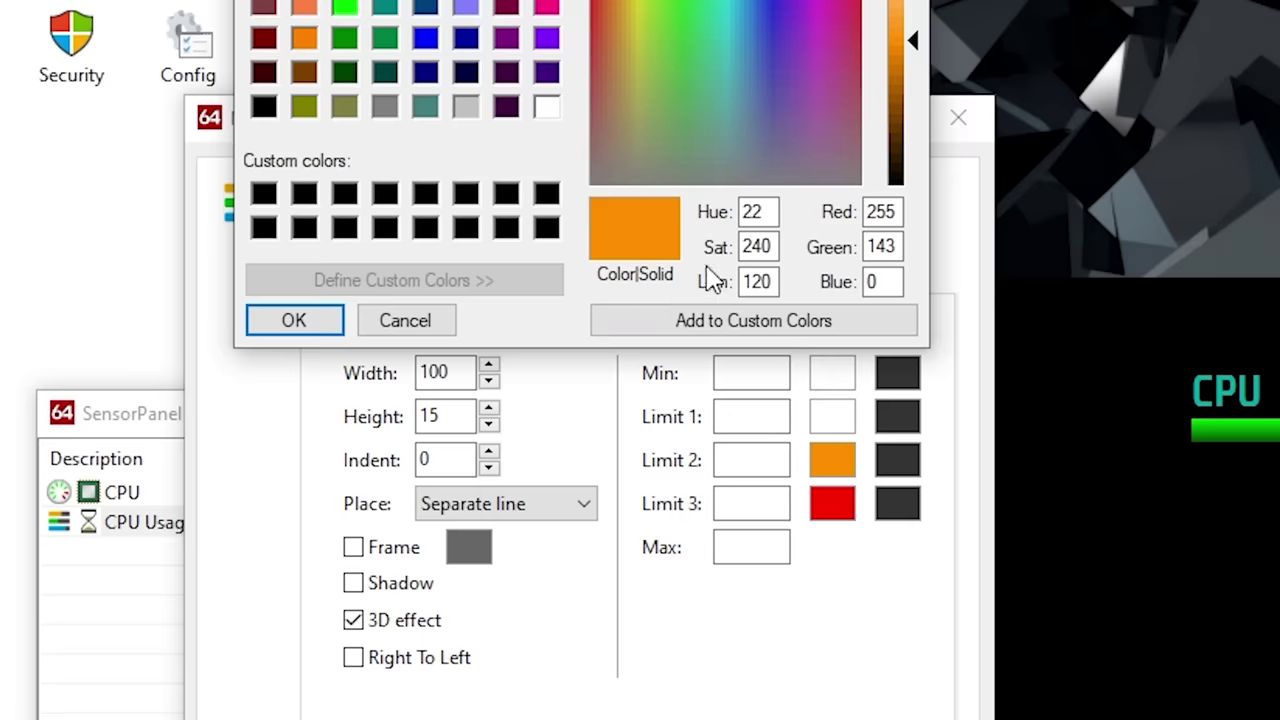
{"action": "left_click", "coordinate": [548, 108]}
{"action": "left_click", "coordinate": [296, 321]}
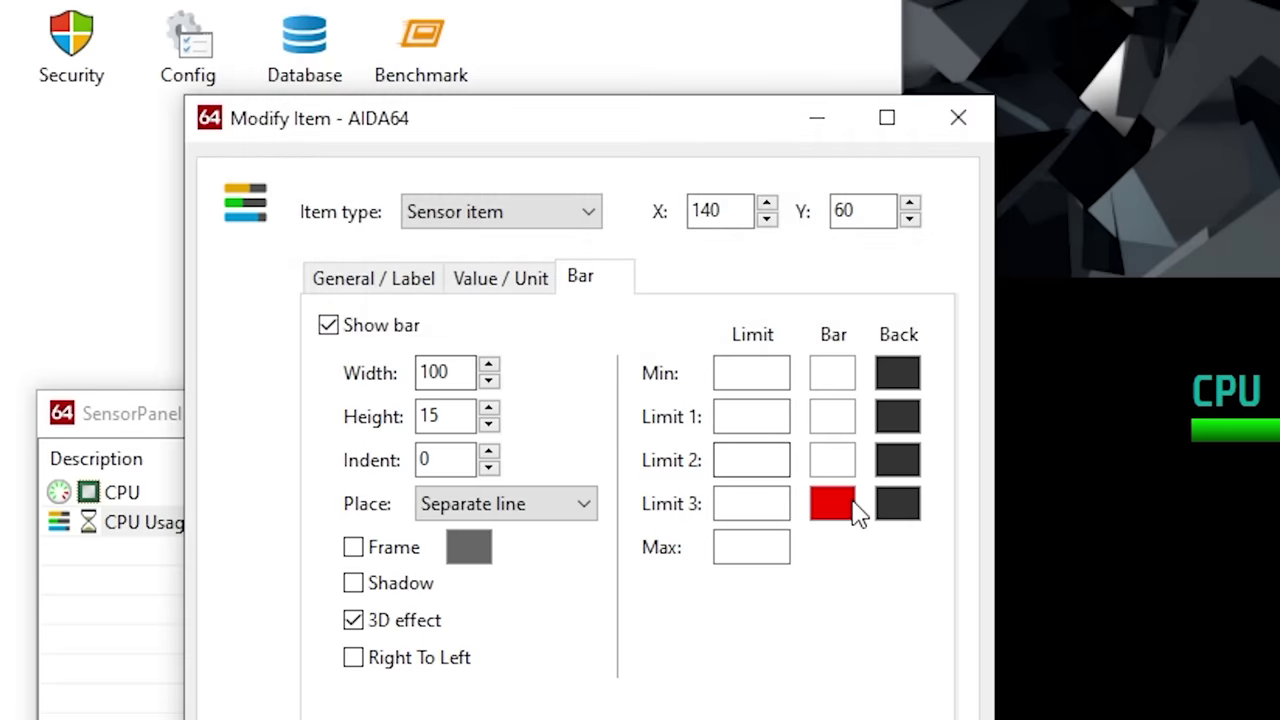
{"action": "left_click", "coordinate": [835, 505]}
{"action": "left_click", "coordinate": [548, 108]}
{"action": "left_click", "coordinate": [296, 321]}
Step: Set the CPU Usage bar's limits to Min 0 and Max 100, and its width to 200
{"action": "left_click", "coordinate": [777, 374]}
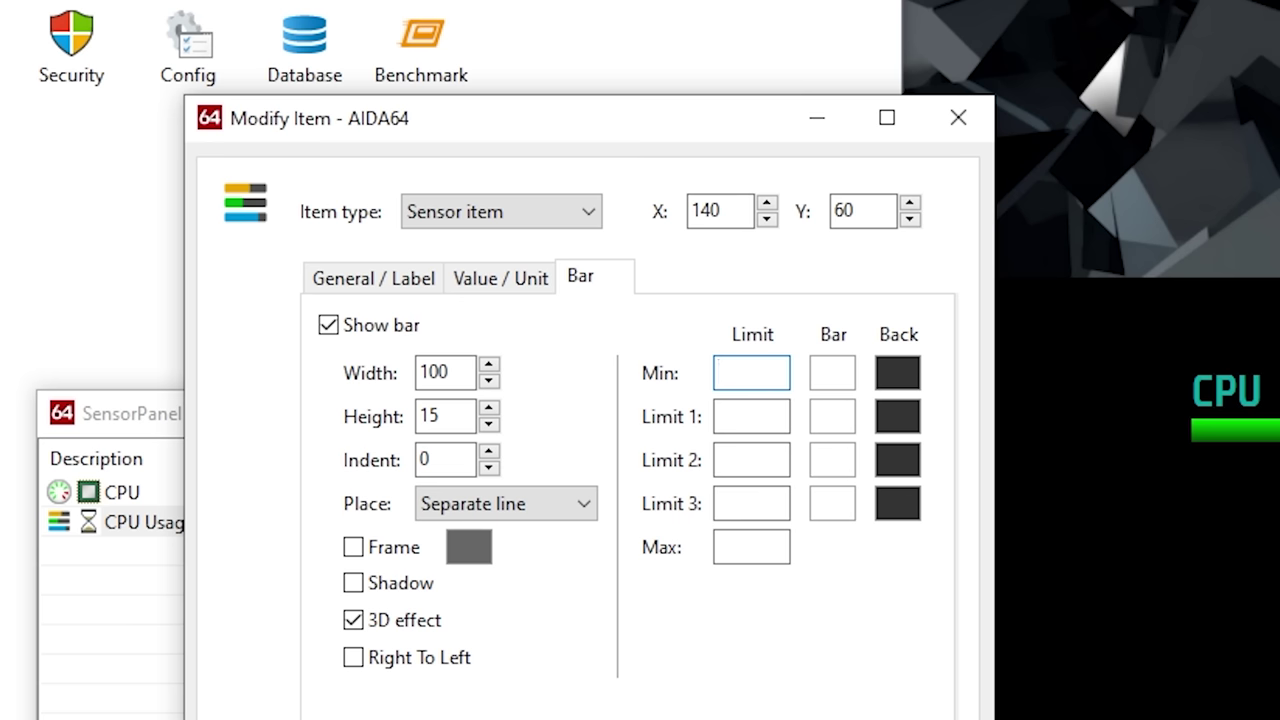
{"action": "left_click", "coordinate": [757, 550]}
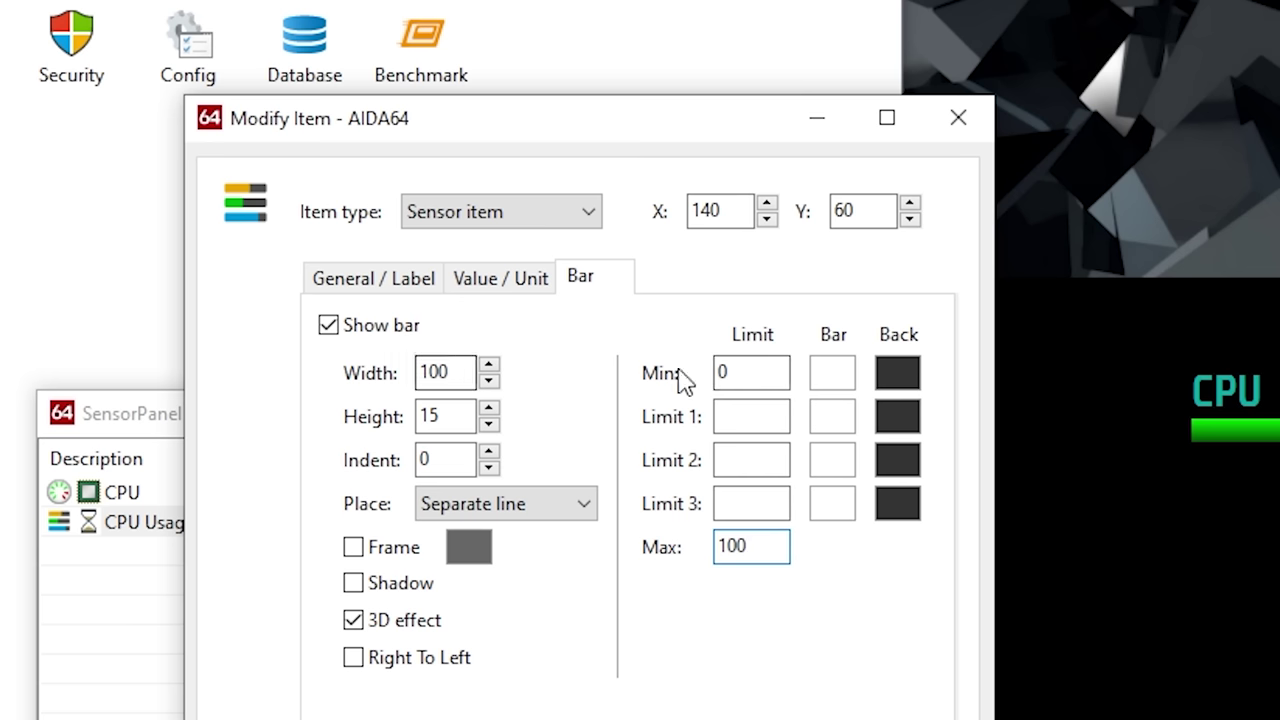
{"action": "left_click_drag", "start_coordinate": [448, 372], "coordinate": [335, 352]}
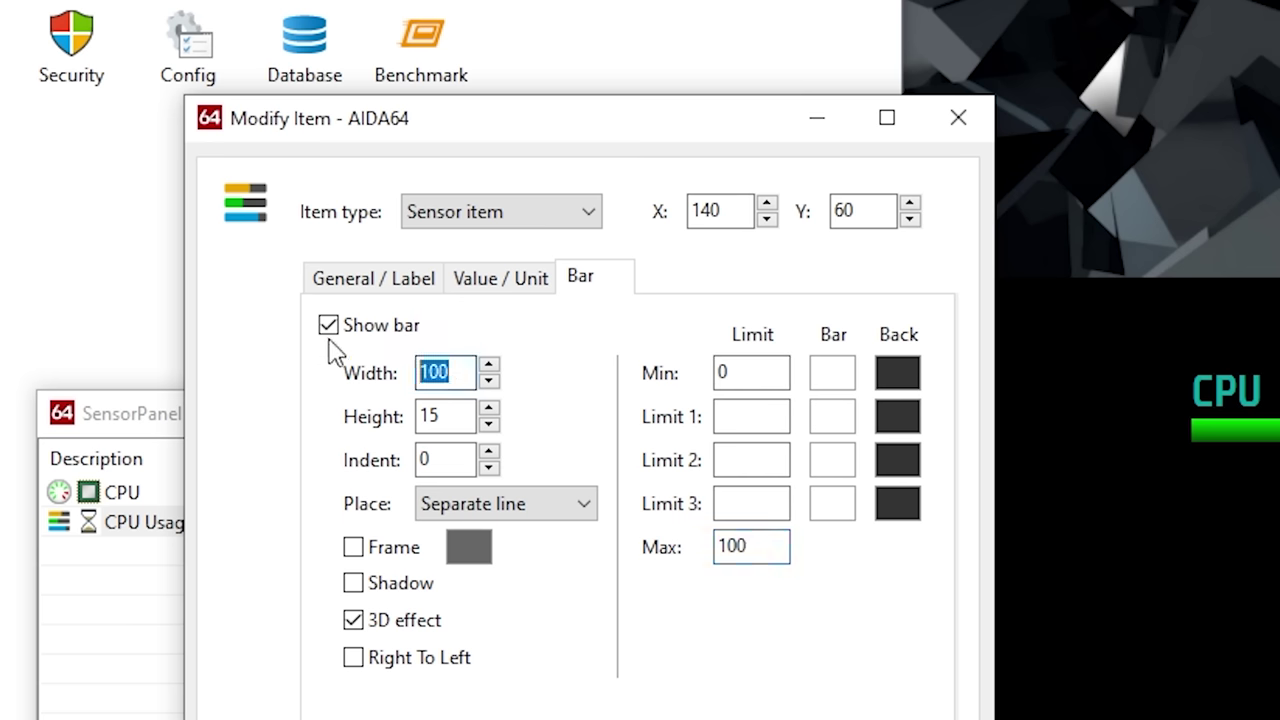
{"action": "type", "text": "200"}
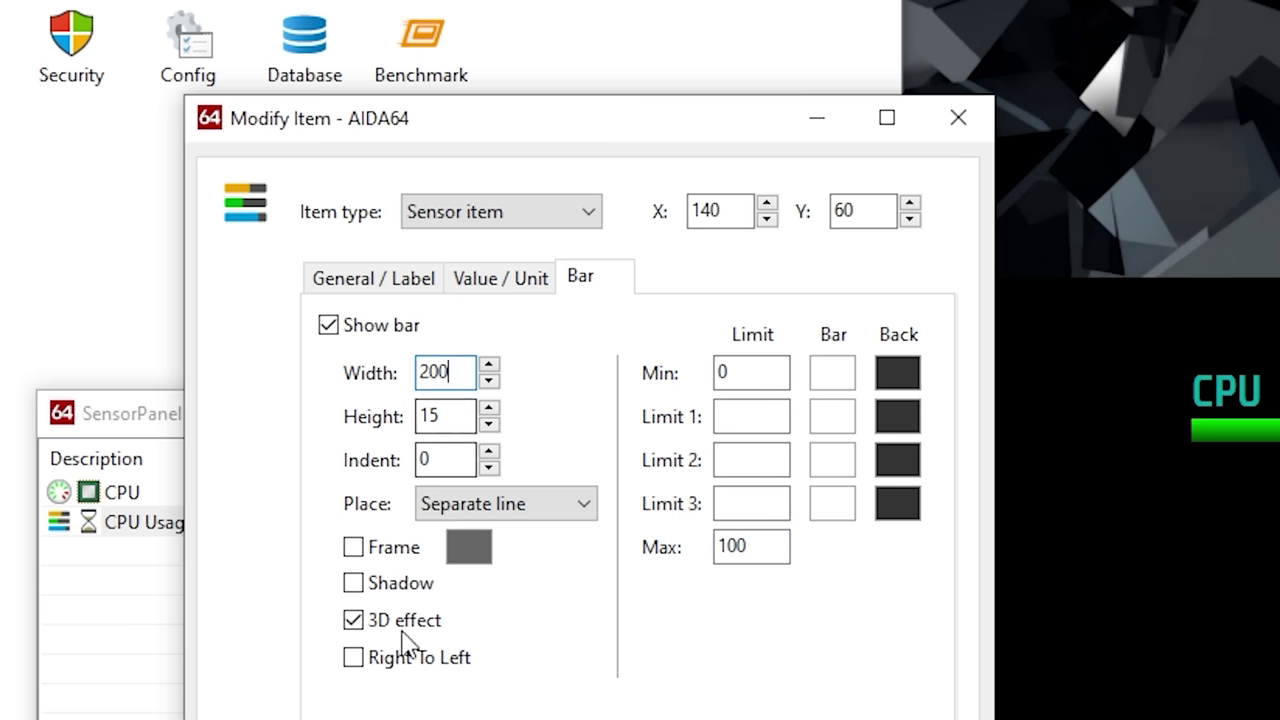
Step: Turn off the bar's 3D effect, enable its frame, and apply the changes to the CPU Usage item
{"action": "left_click", "coordinate": [354, 621]}
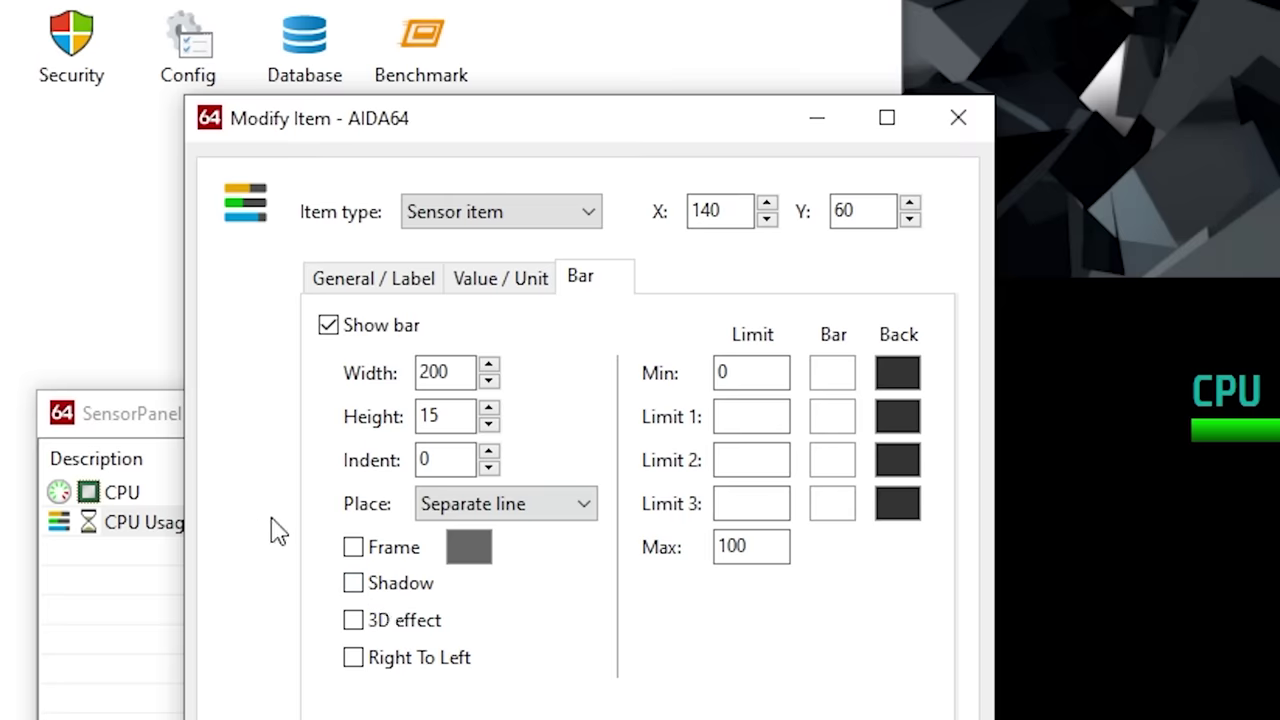
{"action": "left_click", "coordinate": [353, 547]}
{"action": "key", "text": "Return"}
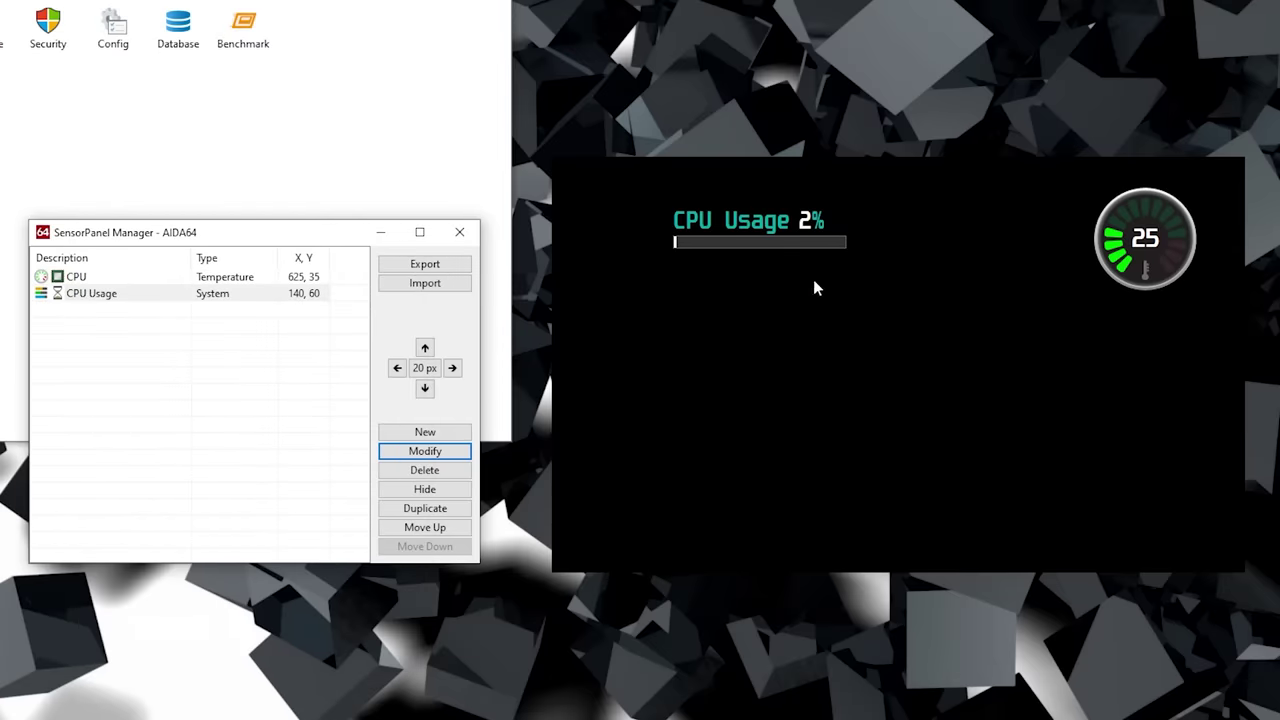
Step: Duplicate the CPU Usage item and move the copy down to X 140, Y 200
{"action": "left_click", "coordinate": [176, 300]}
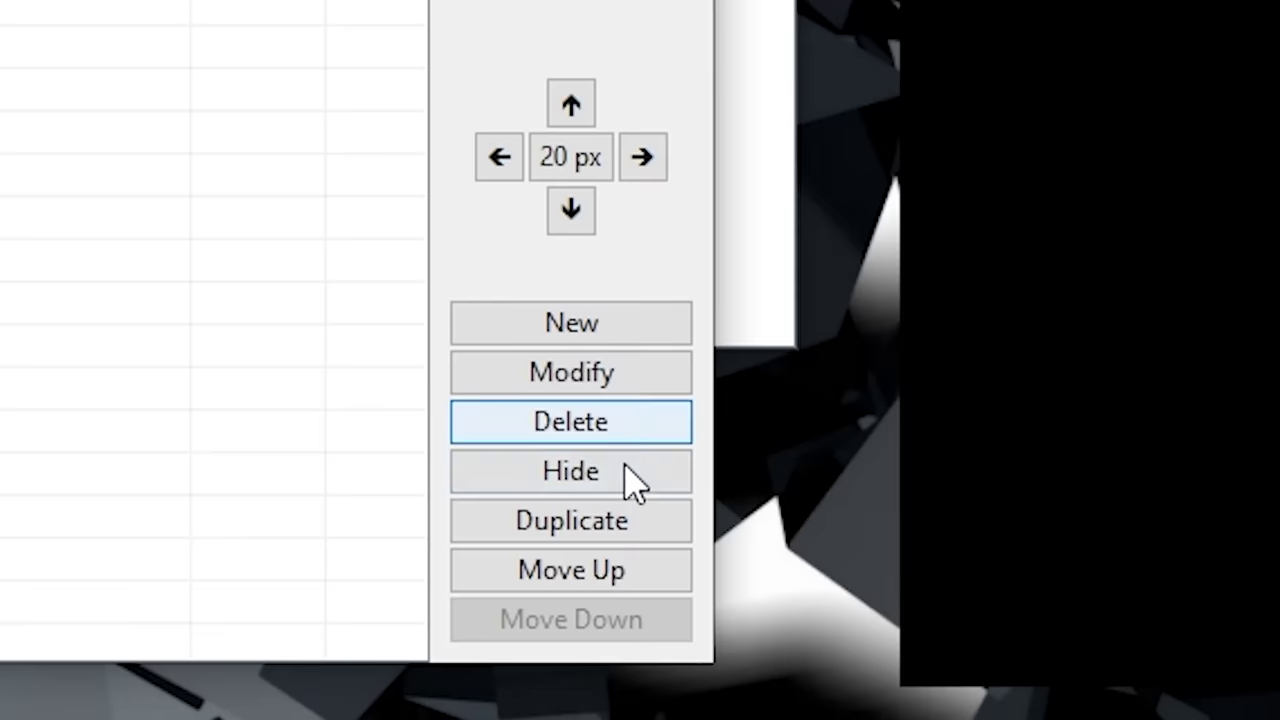
{"action": "left_click", "coordinate": [444, 509]}
{"action": "left_click", "coordinate": [425, 390]}
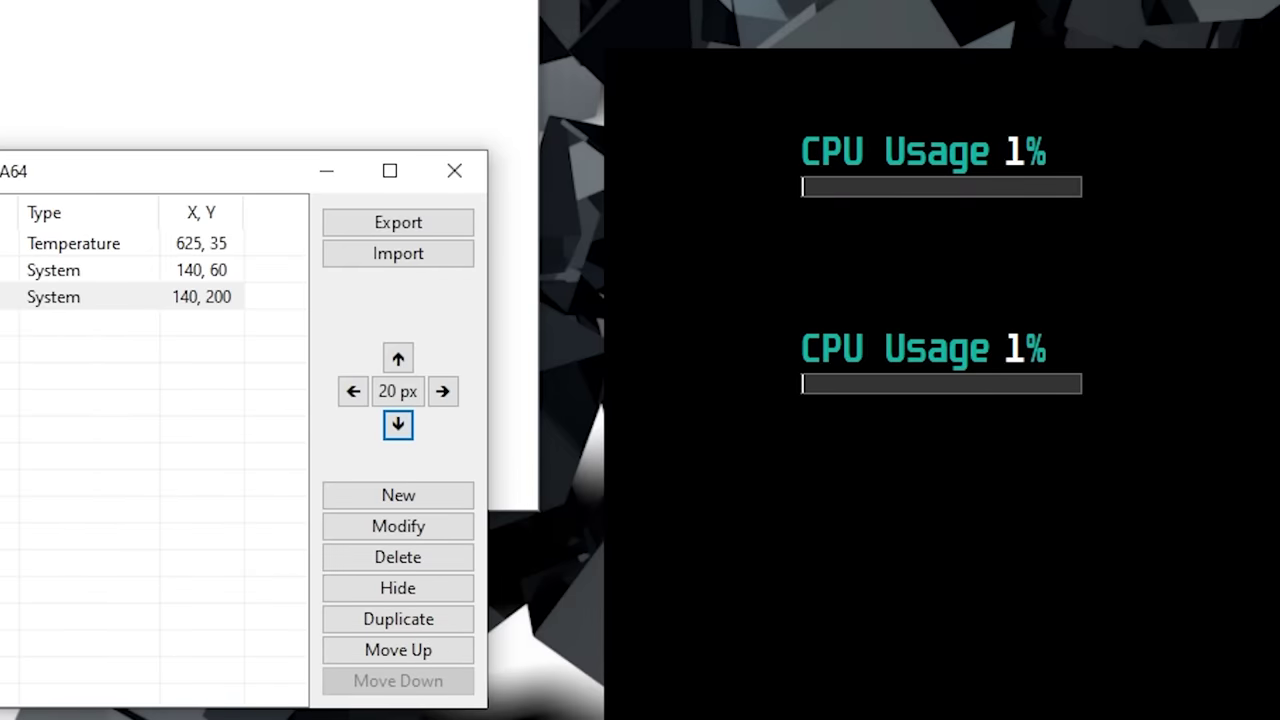
Step: Change the duplicate's sensor to GPU Utilization, label it GPU Usage, and apply the changes
{"action": "double_click", "coordinate": [5, 297]}
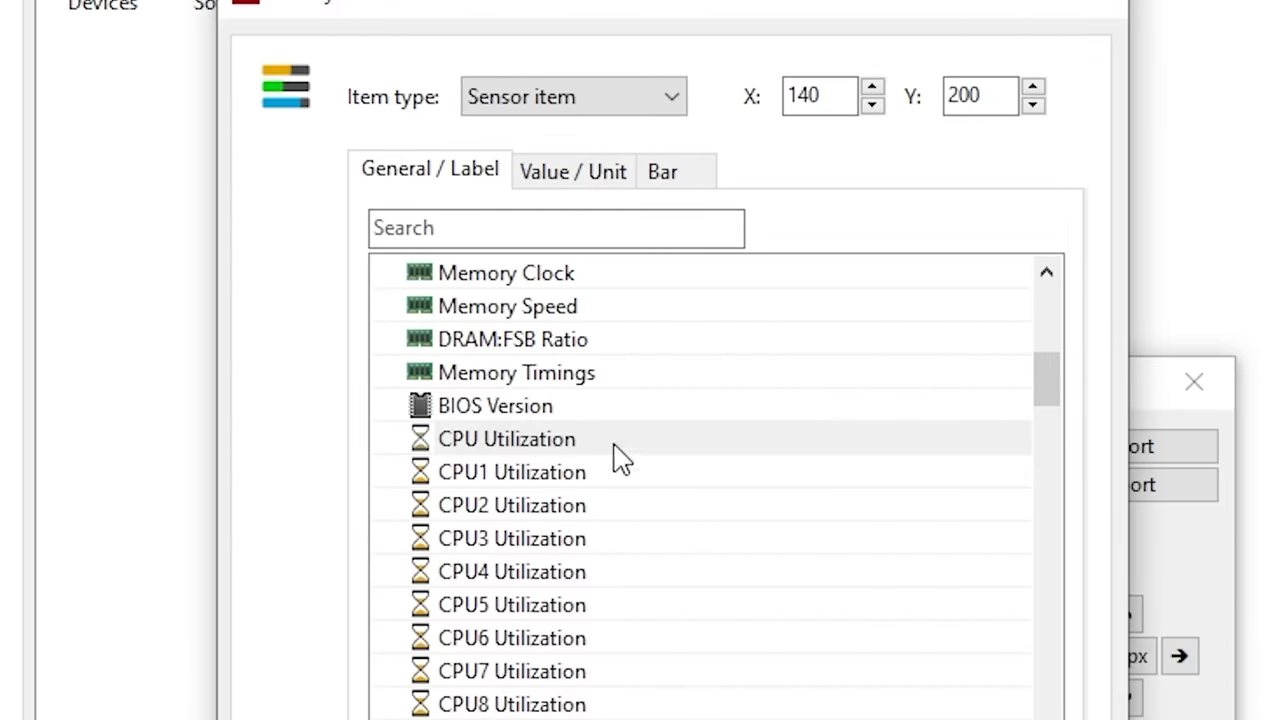
{"action": "scroll", "coordinate": [1054, 430], "scroll_direction": "down", "scroll_amount": 3}
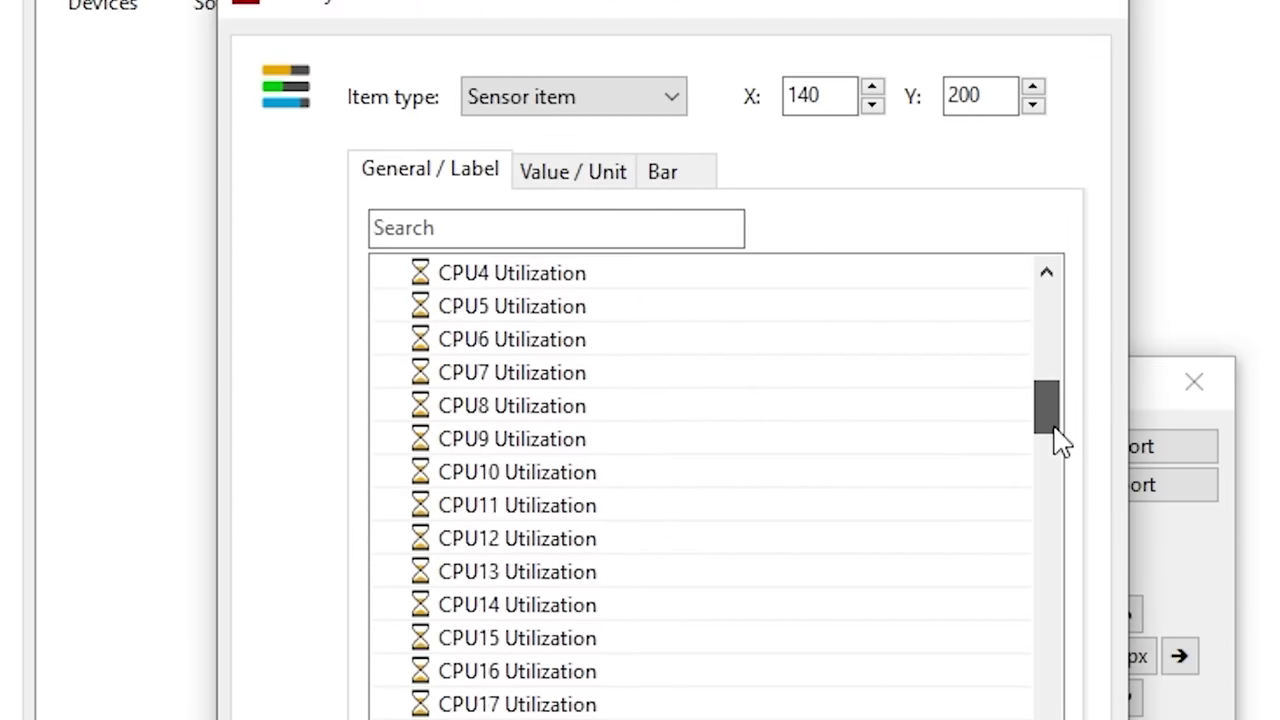
{"action": "scroll", "coordinate": [1052, 500], "scroll_direction": "down", "scroll_amount": 15}
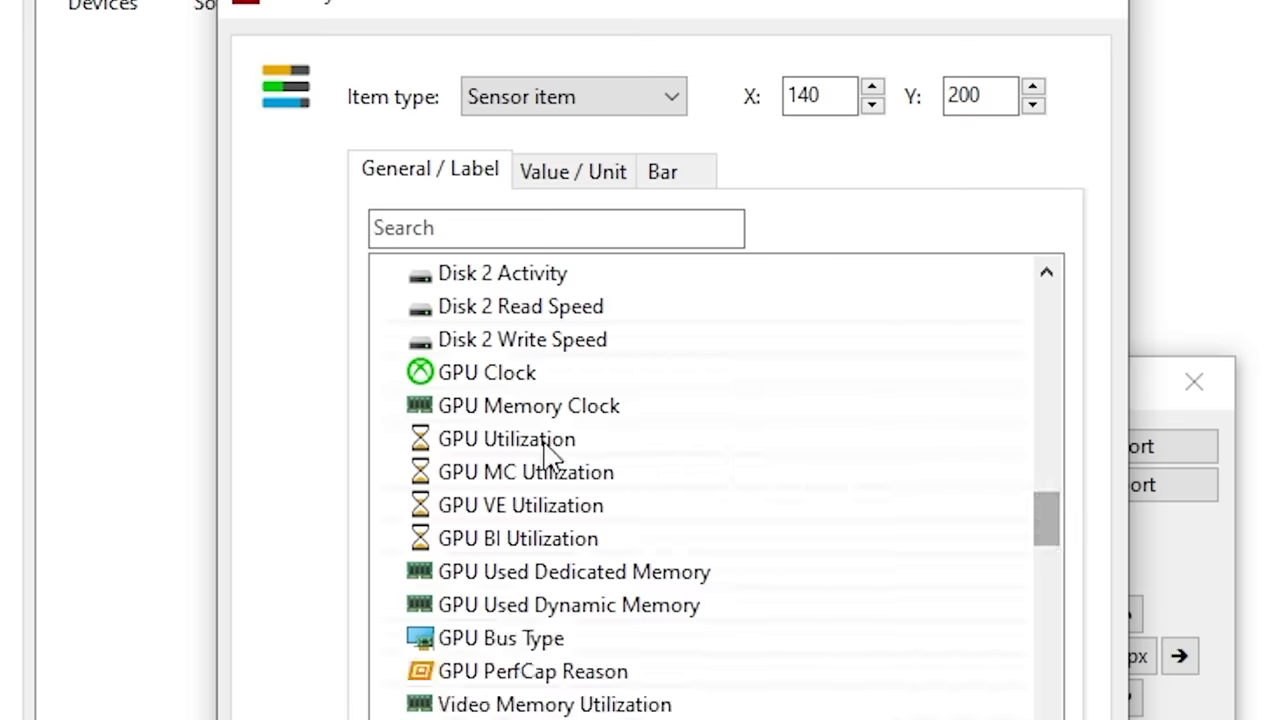
{"action": "left_click", "coordinate": [546, 451]}
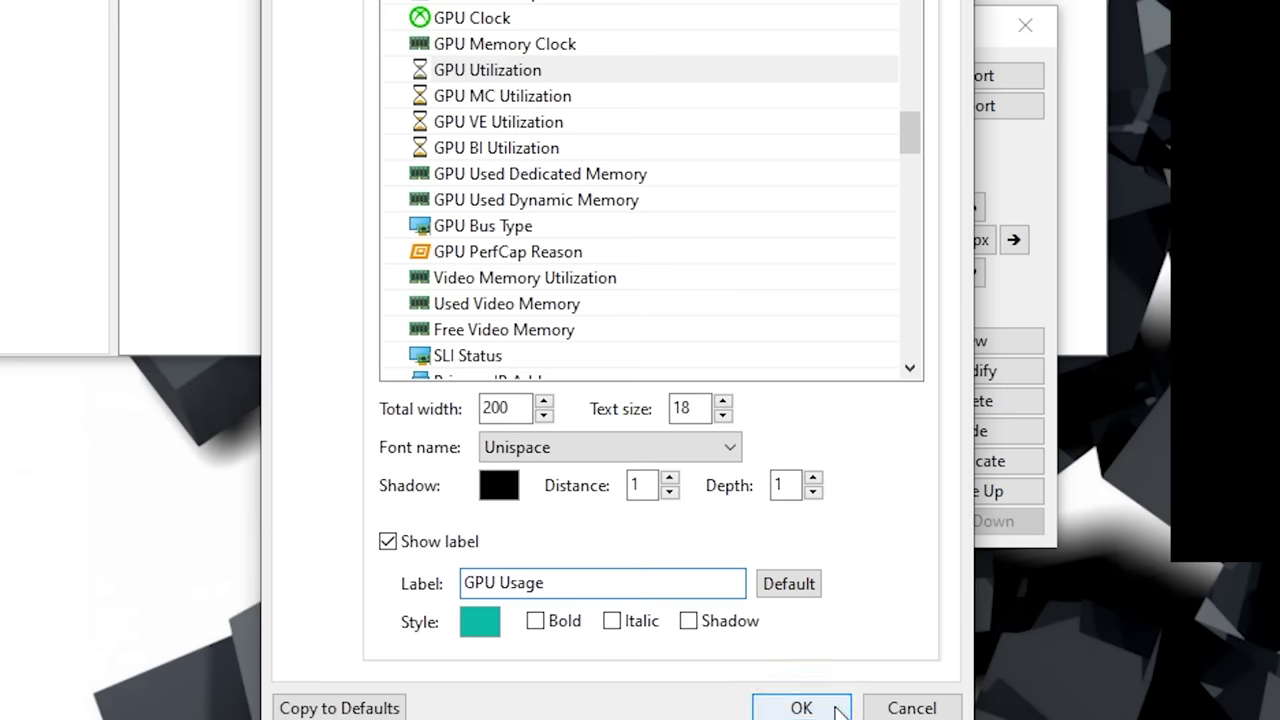
{"action": "left_click", "coordinate": [836, 708]}
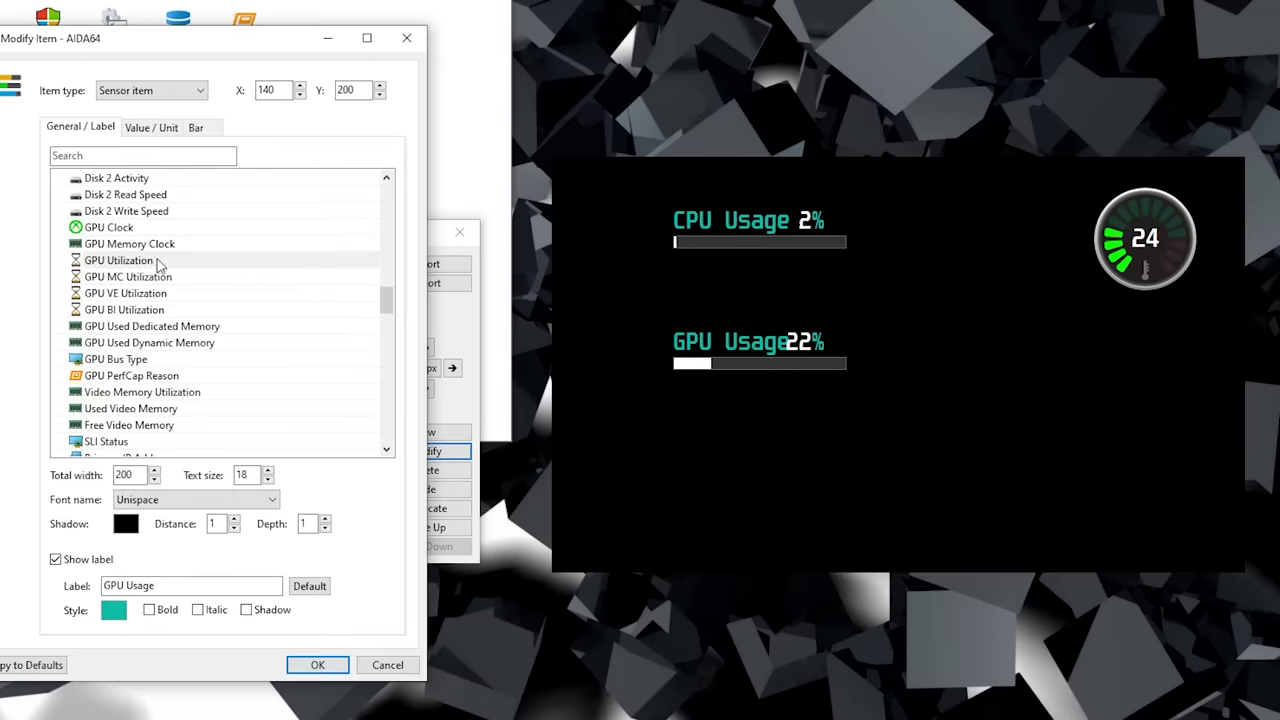
Step: Set the GPU Usage item's unit width to 20 and apply the change
{"action": "left_click", "coordinate": [503, 85]}
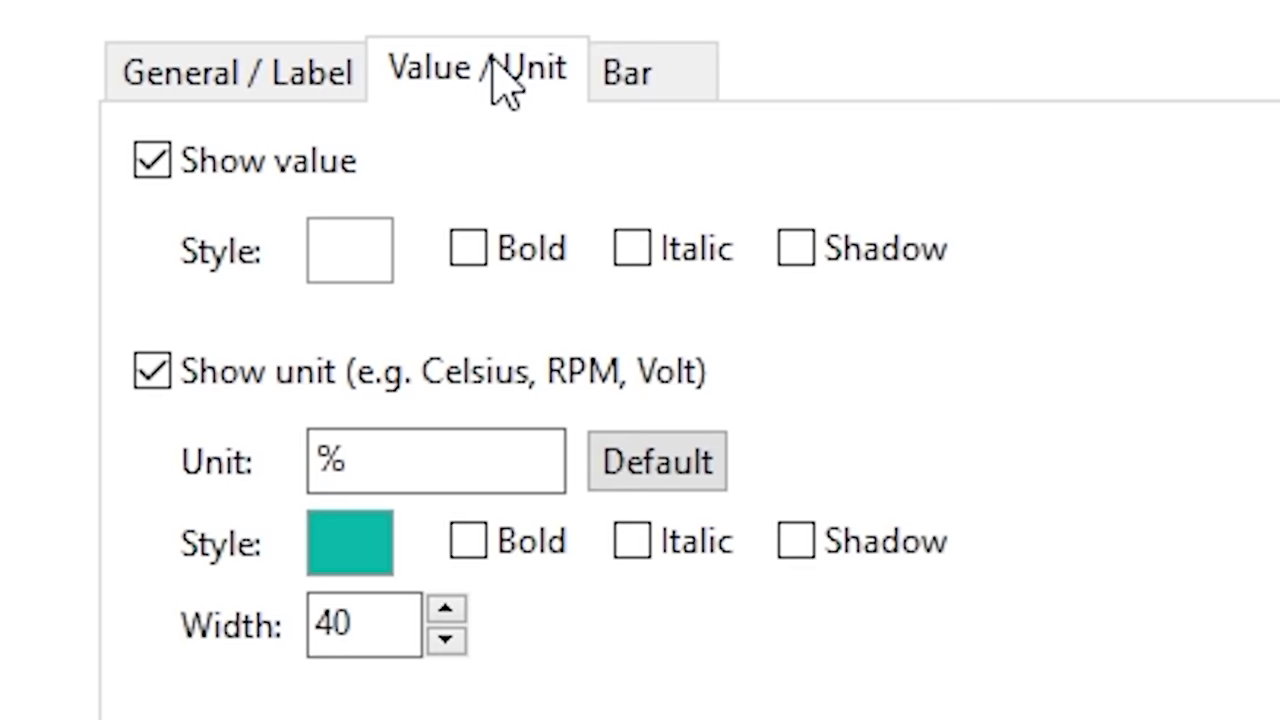
{"action": "left_click", "coordinate": [333, 624]}
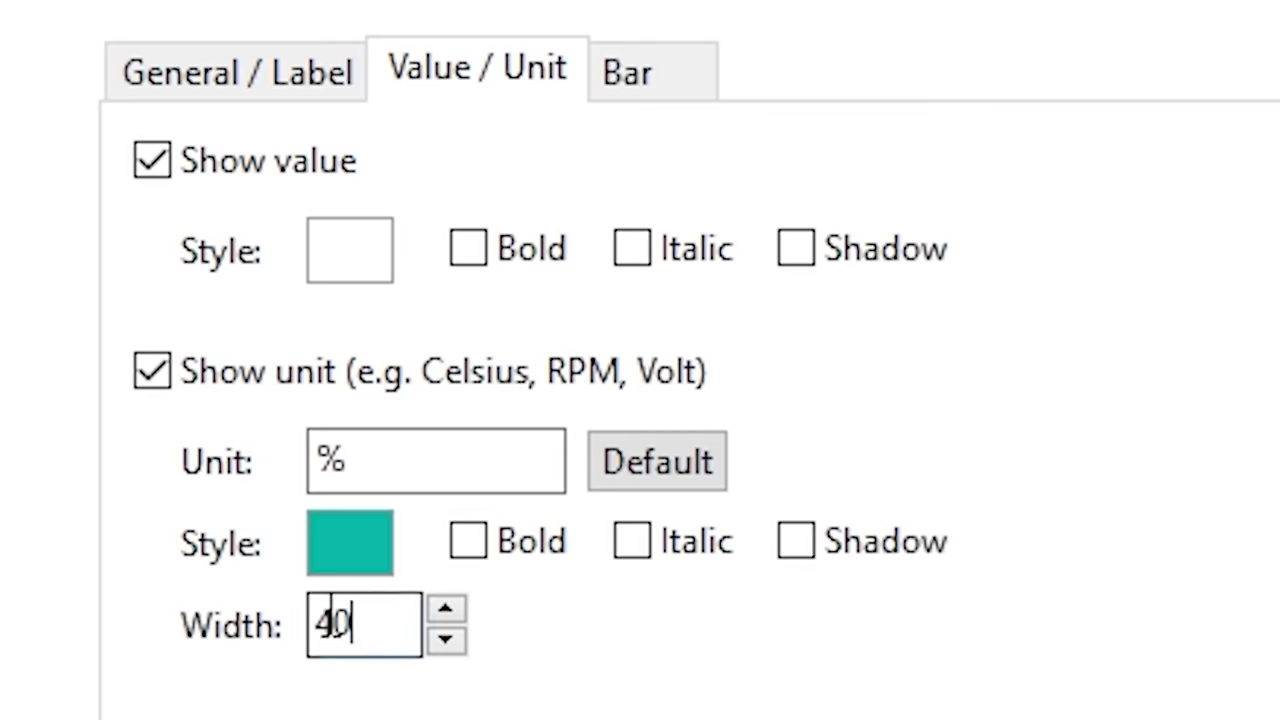
{"action": "double_click", "coordinate": [333, 624]}
{"action": "type", "text": "20"}
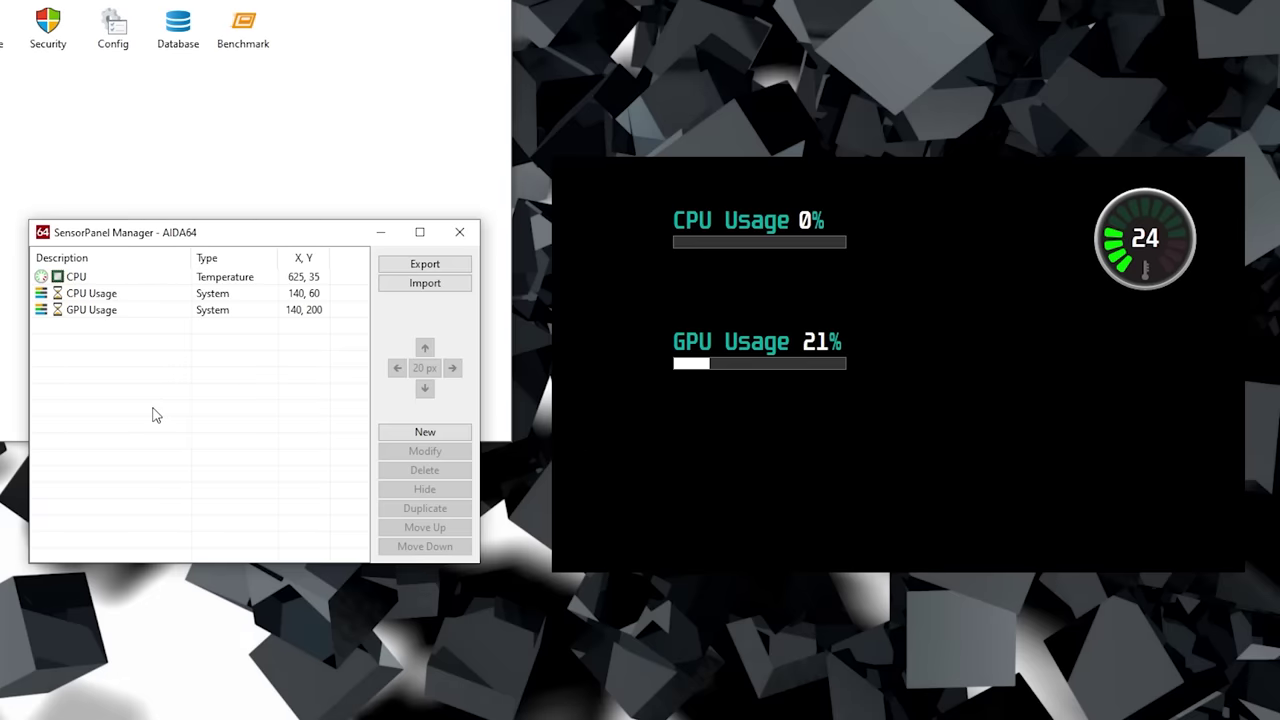
Step: Add a new graph item that plots the RTSS FPS sensor as a line graph
{"action": "left_click", "coordinate": [446, 438]}
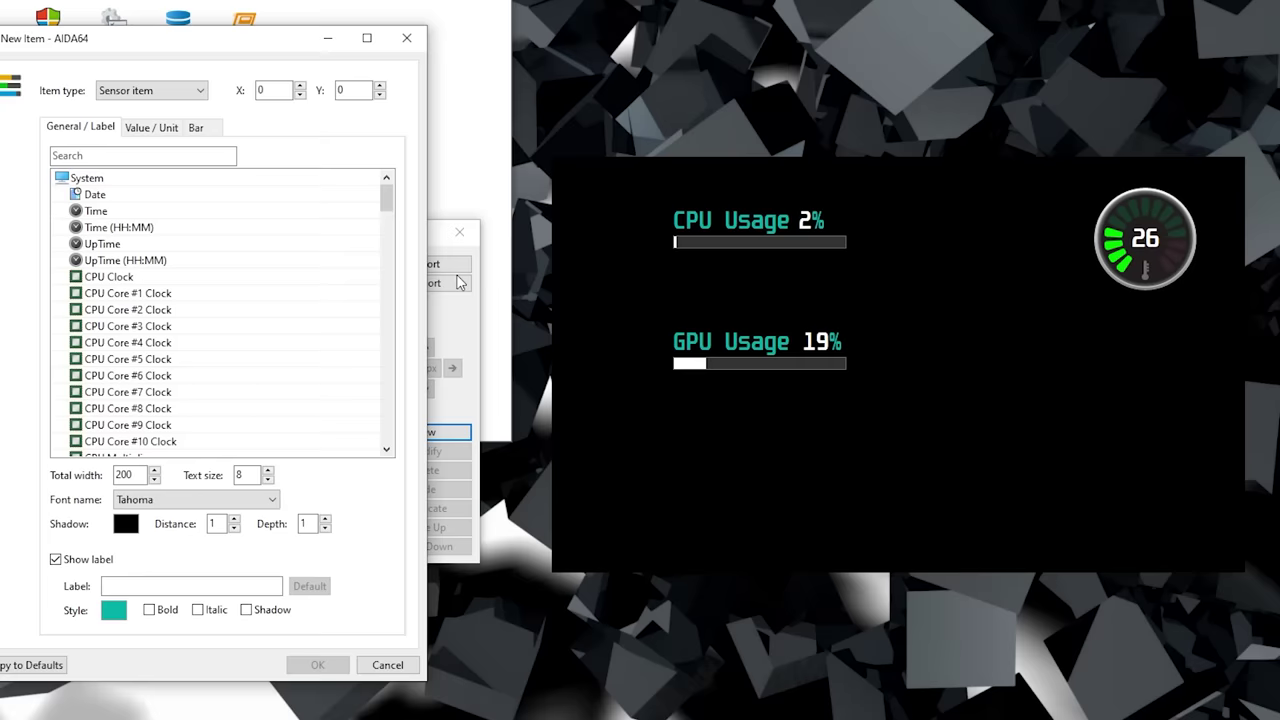
{"action": "left_click", "coordinate": [167, 91]}
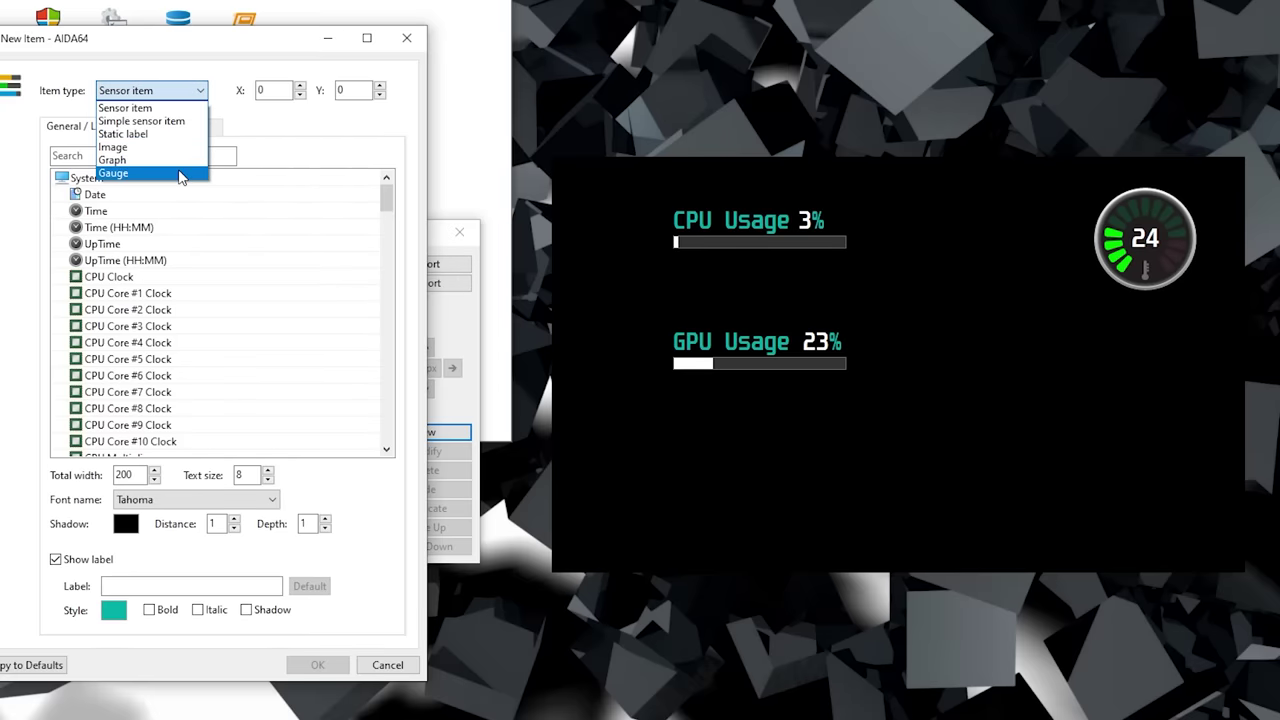
{"action": "left_click", "coordinate": [183, 161]}
{"action": "left_click_drag", "start_coordinate": [388, 168], "coordinate": [402, 200]}
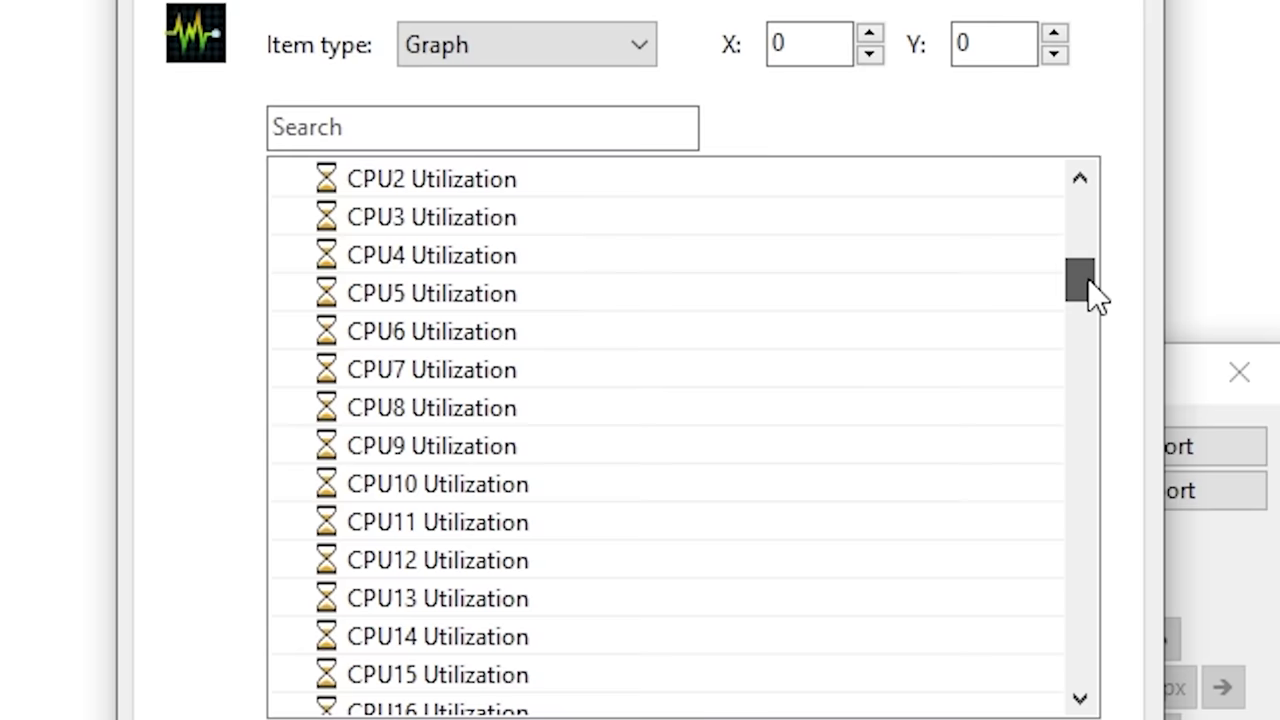
{"action": "left_click_drag", "start_coordinate": [1090, 290], "coordinate": [1084, 497]}
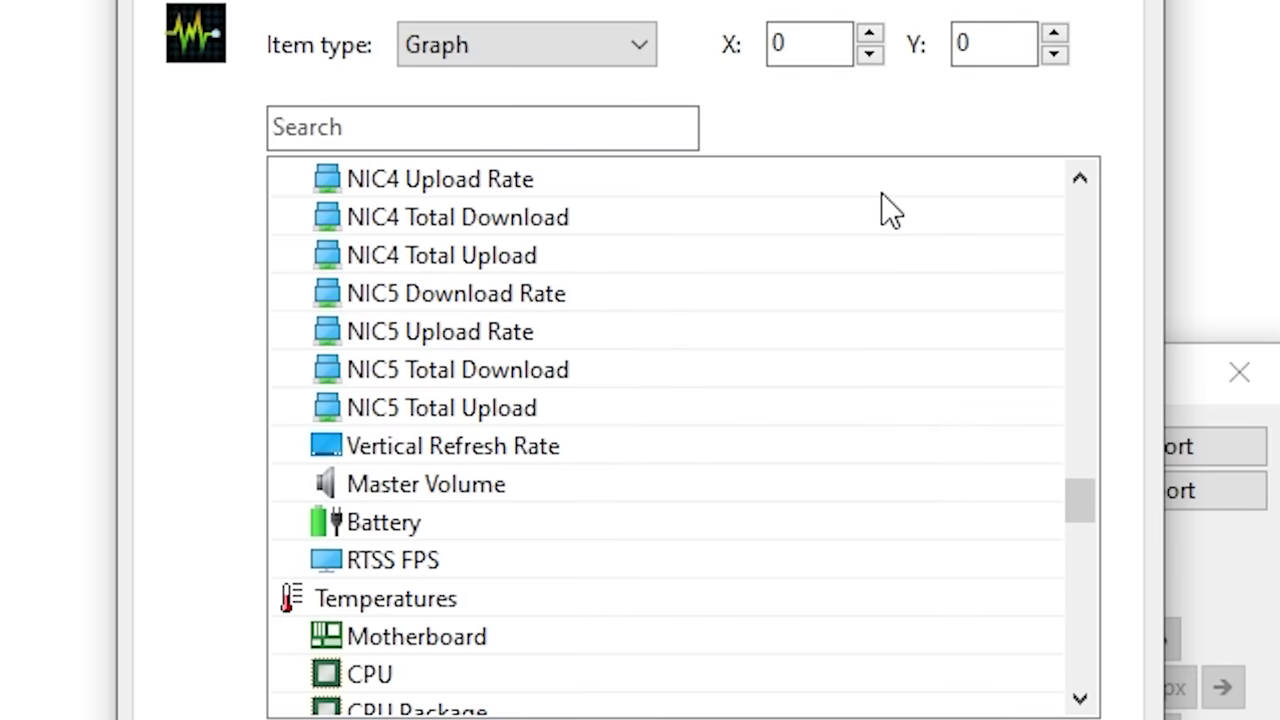
{"action": "left_click", "coordinate": [380, 558]}
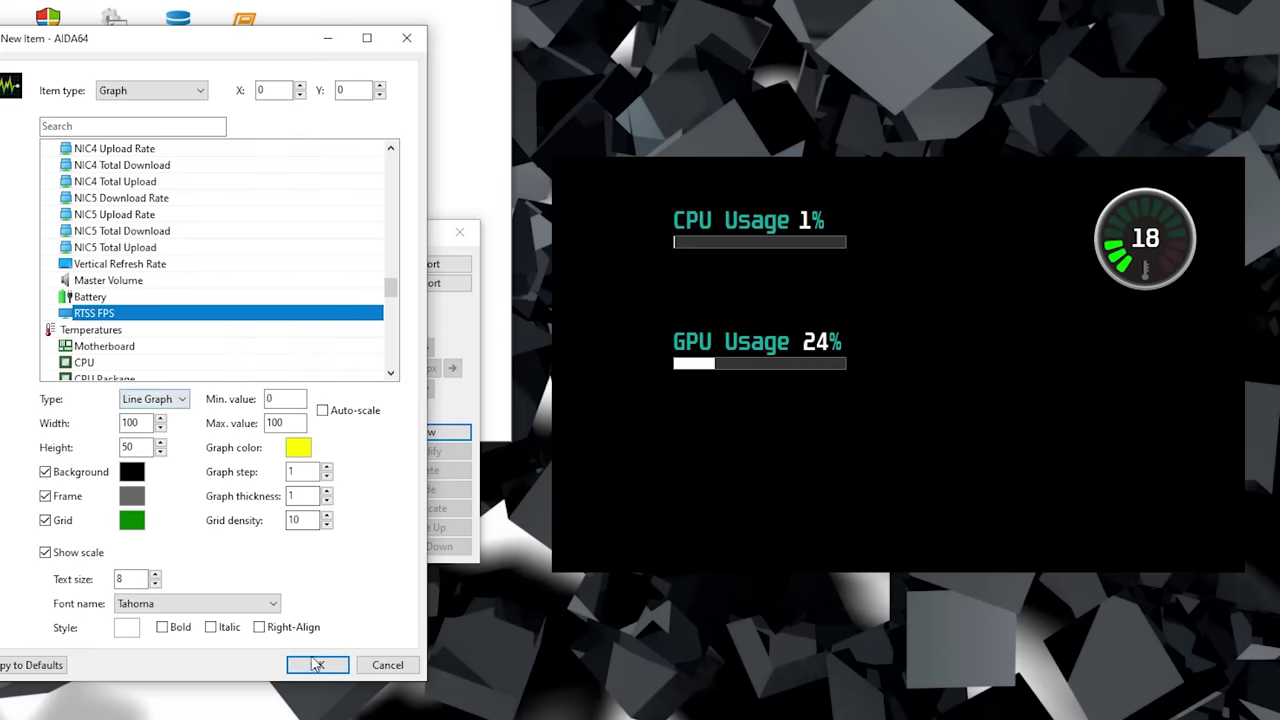
{"action": "left_click", "coordinate": [317, 667]}
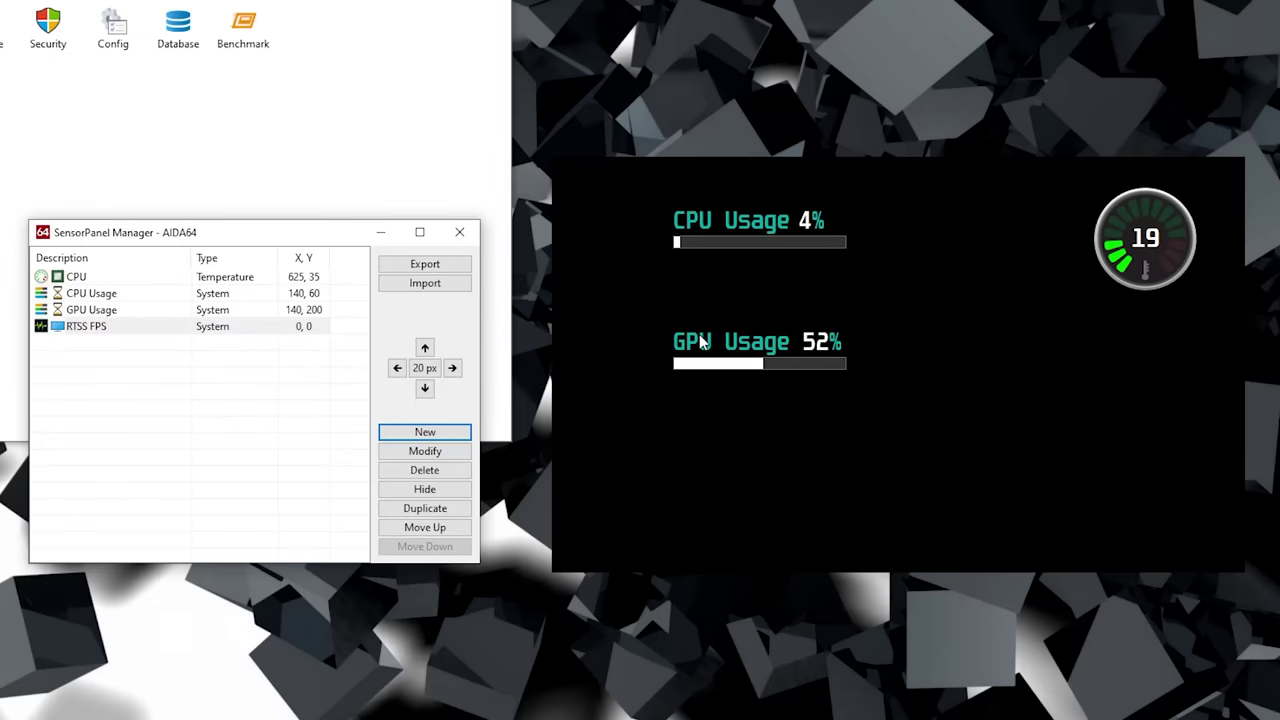
Step: Move the RTSS FPS graph below the GPU Usage bar, to X 180, Y 320
{"action": "left_click", "coordinate": [187, 328]}
{"action": "left_click", "coordinate": [452, 368]}
{"action": "left_click", "coordinate": [452, 368]}
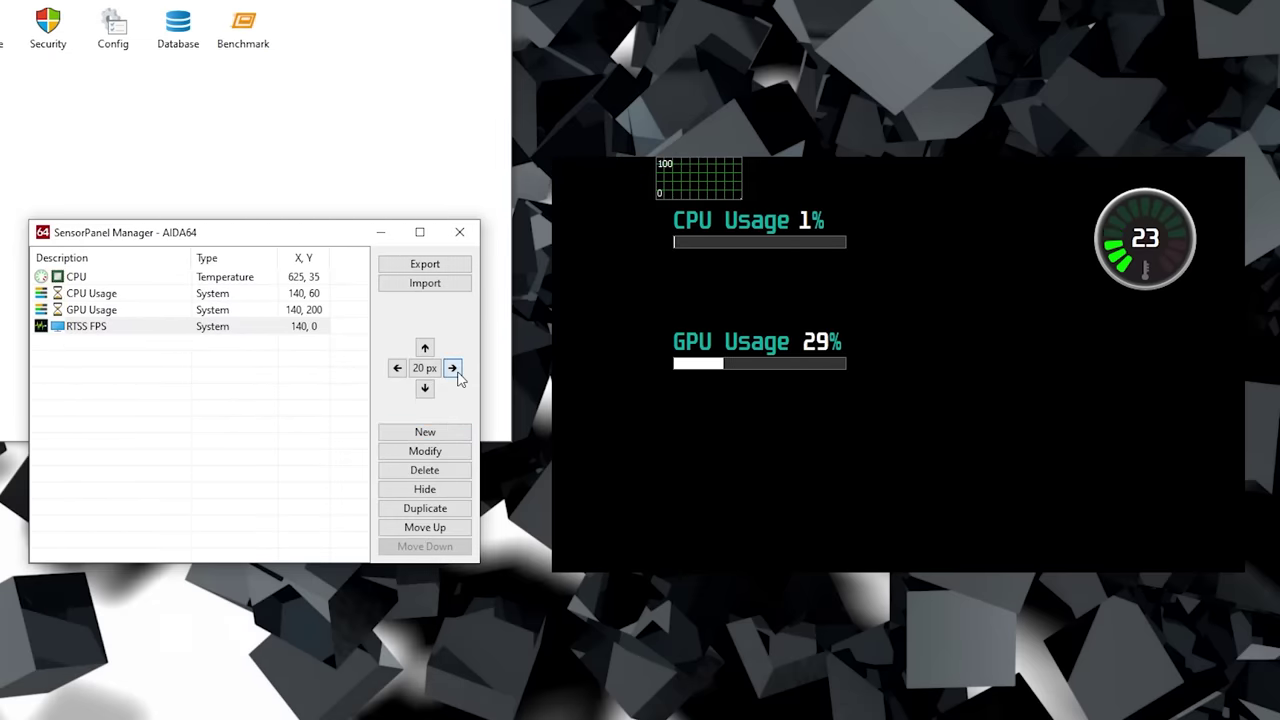
Step: Change the RTSS FPS graph's line color to white, turn off its grid, and apply the changes
{"action": "left_click", "coordinate": [425, 451]}
{"action": "left_click", "coordinate": [775, 688]}
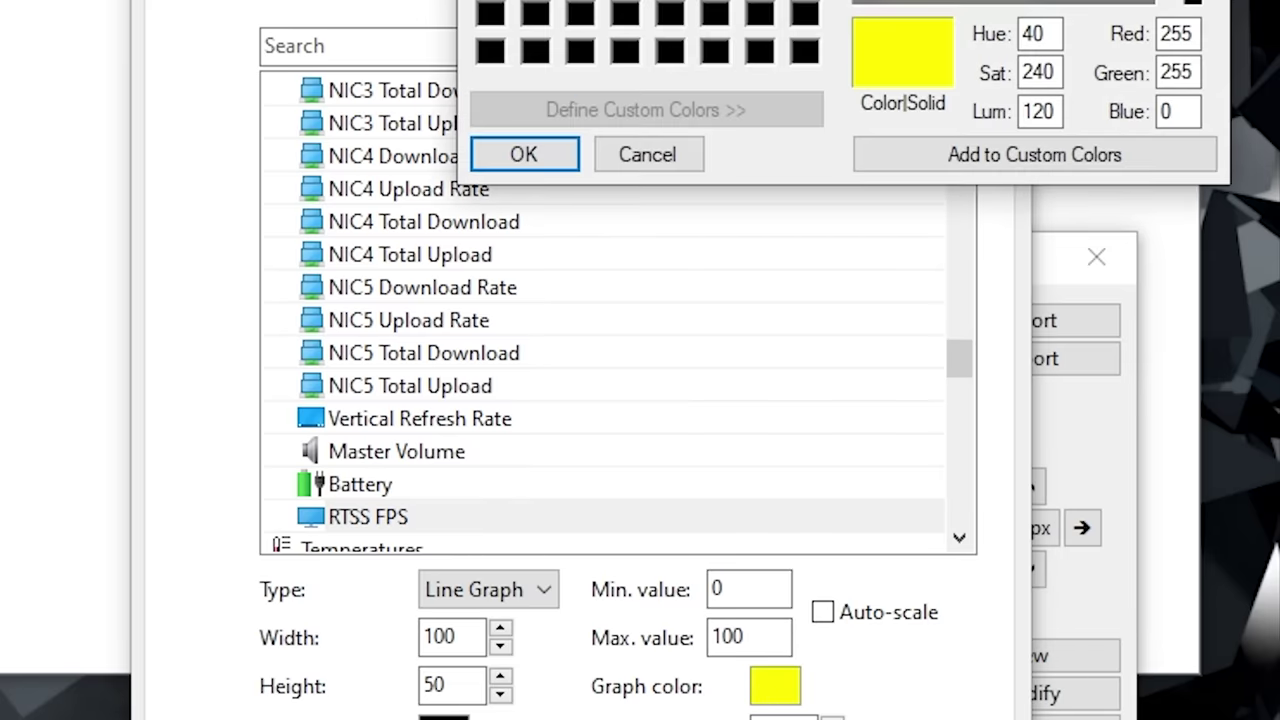
{"action": "left_click", "coordinate": [543, 158]}
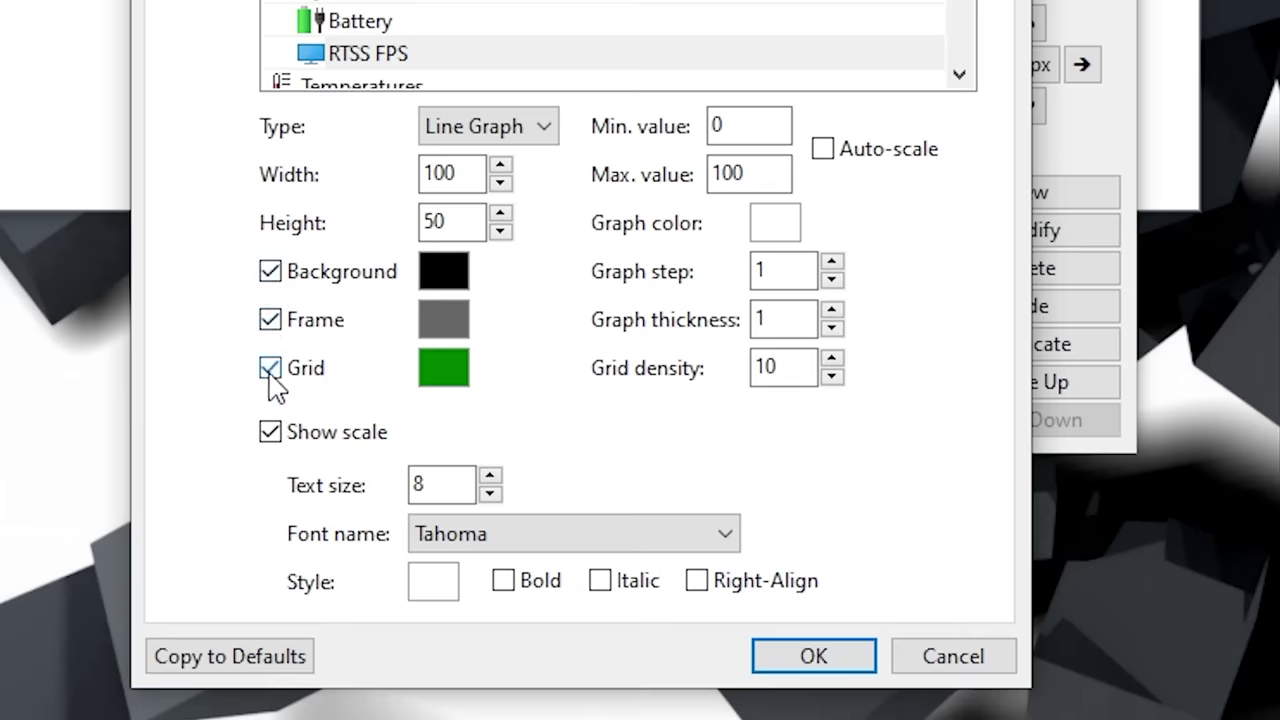
{"action": "left_click", "coordinate": [270, 369]}
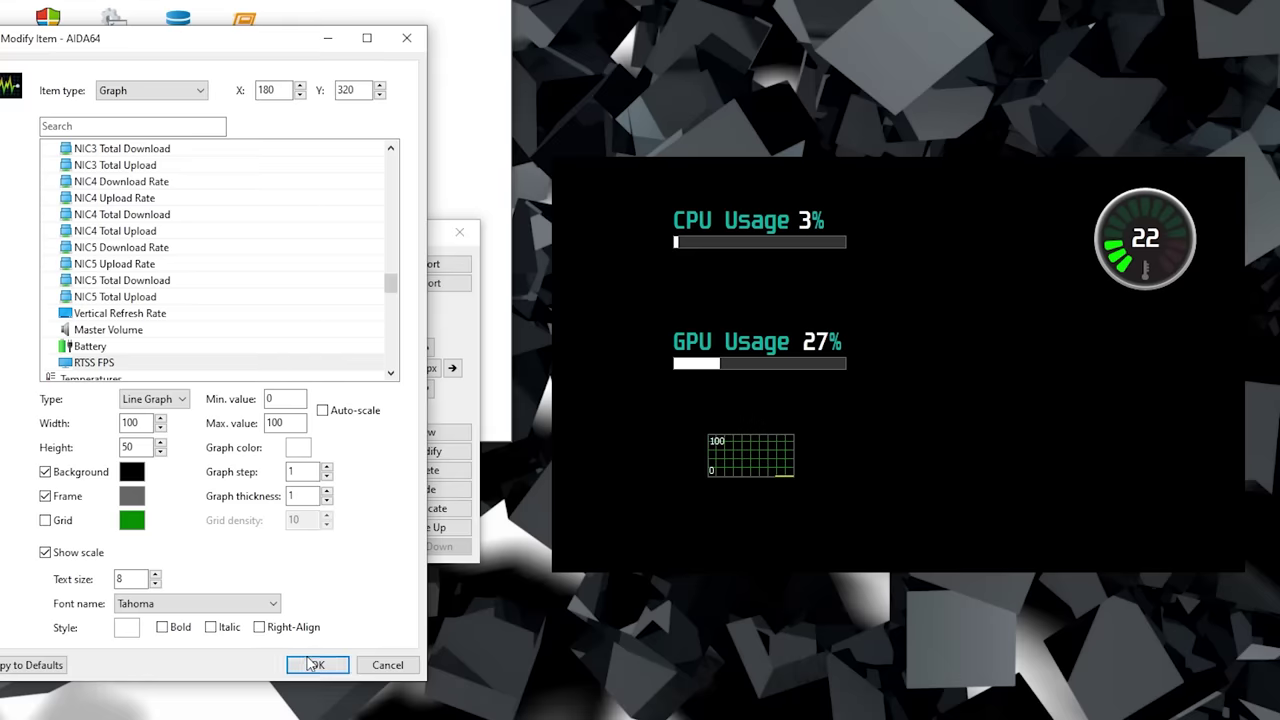
{"action": "left_click", "coordinate": [813, 656]}
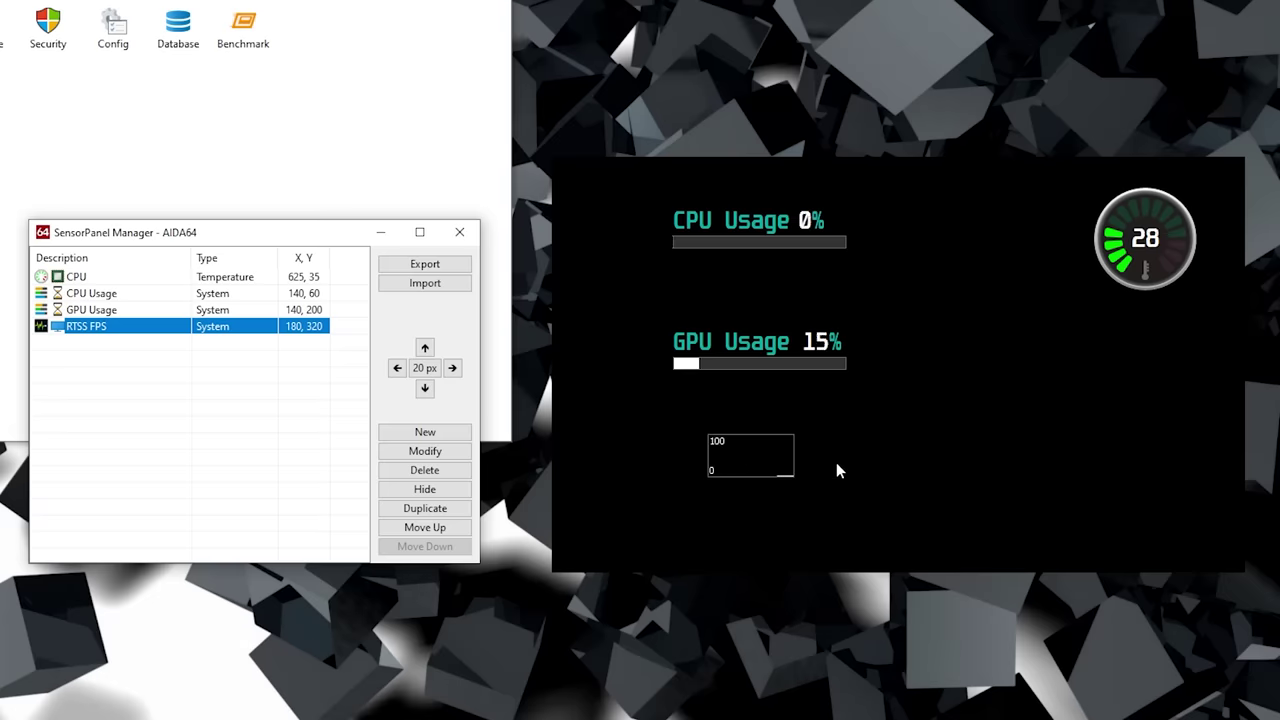
Step: Set the RTSS FPS graph's width to 400 and its maximum value to 144, and apply the changes
{"action": "key", "text": "Return"}
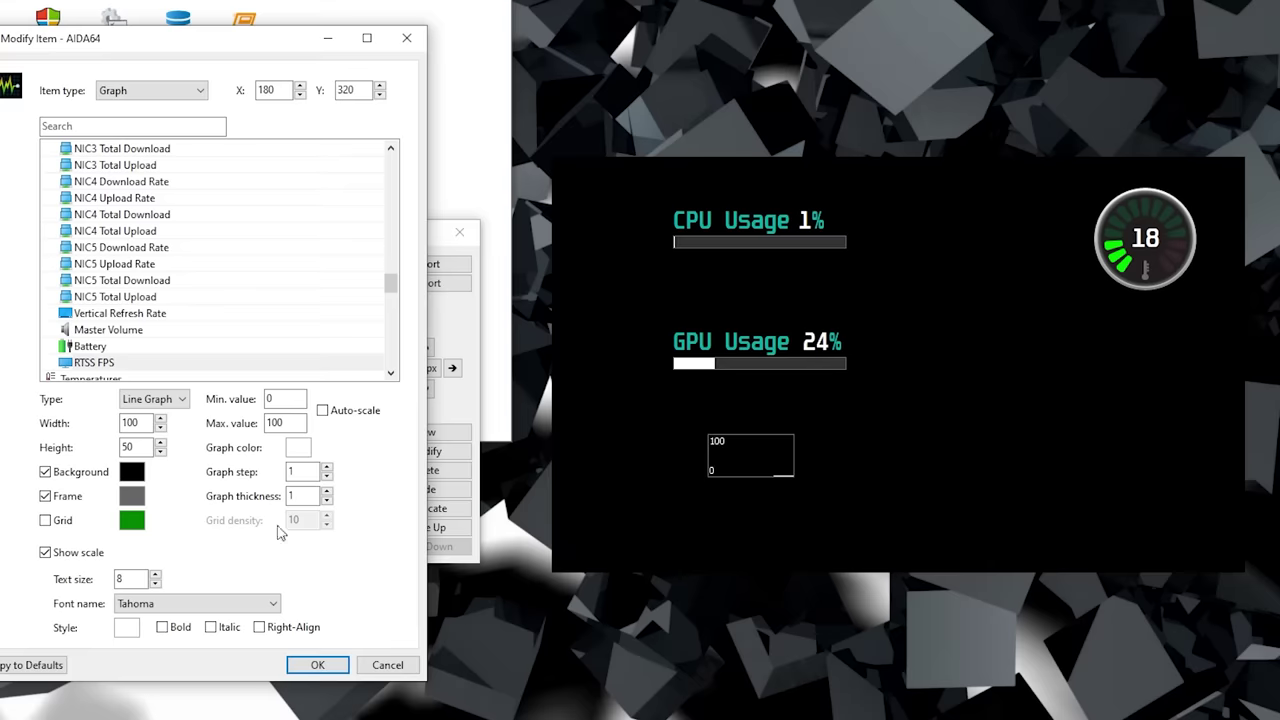
{"action": "double_click", "coordinate": [135, 423]}
{"action": "type", "text": "400"}
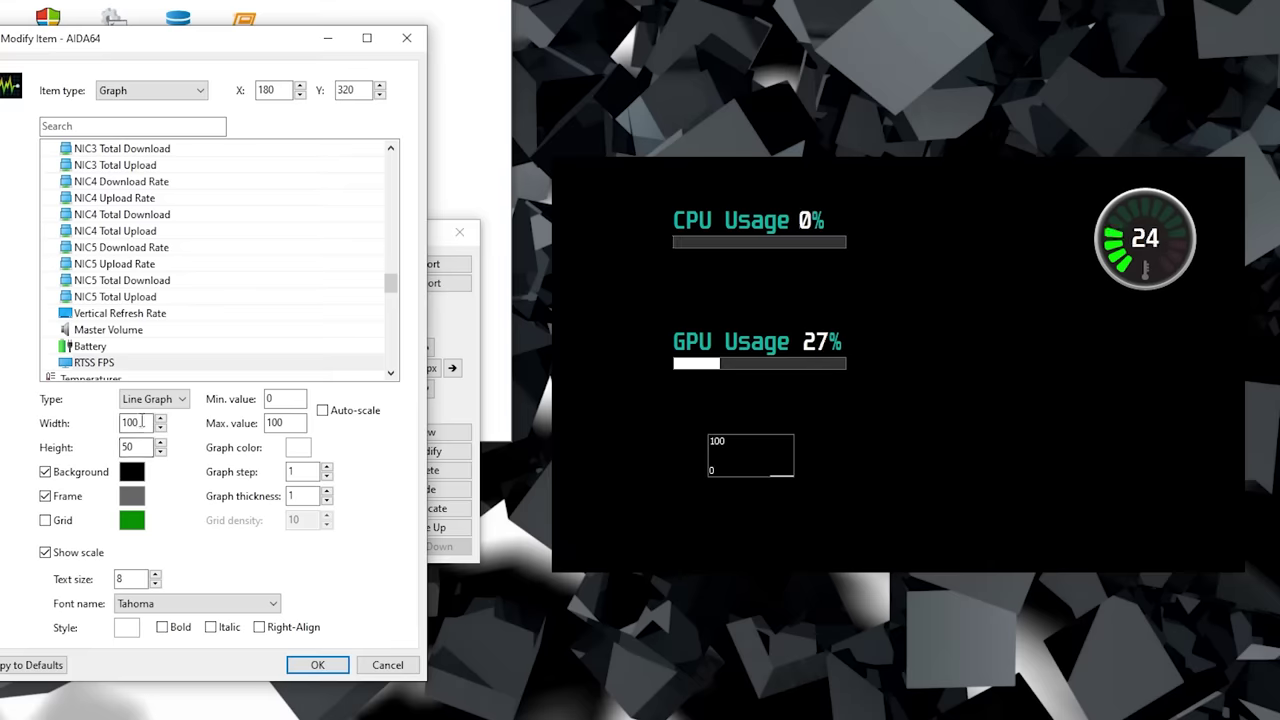
{"action": "key", "text": "Return"}
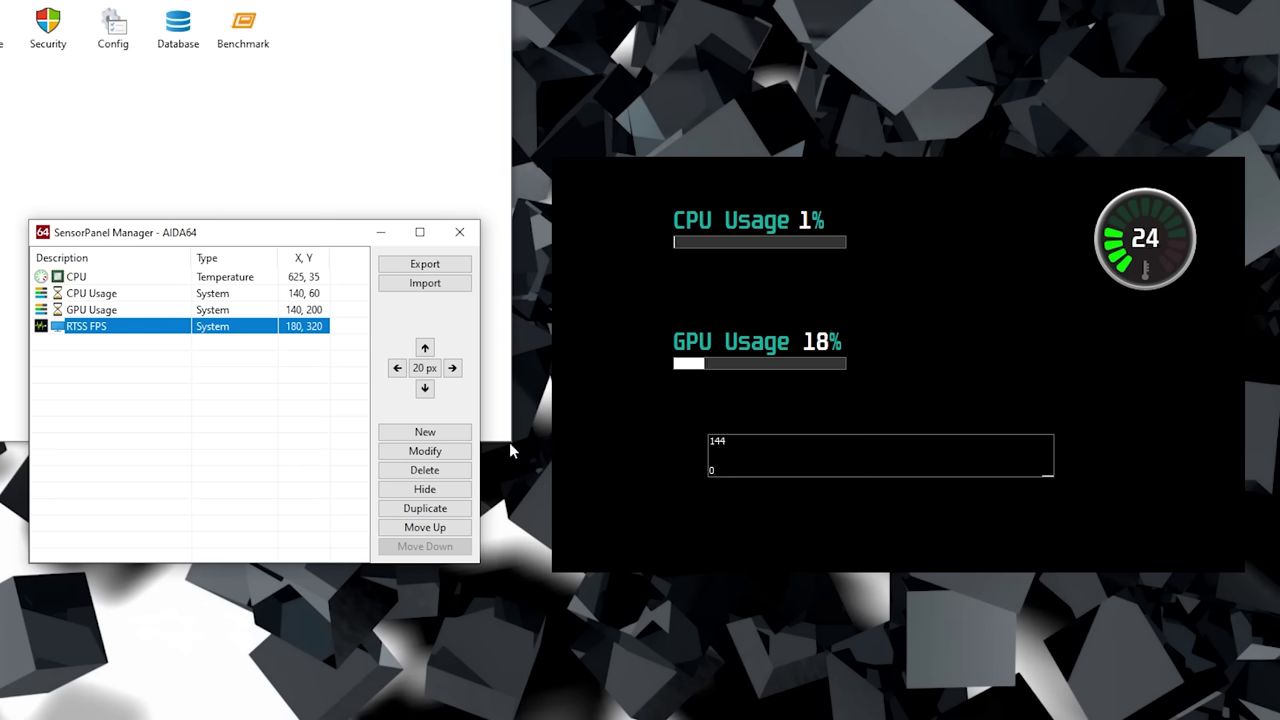
Step: Add a simple sensor item for RTSS FPS at X 500, Y 380, and run the Unigine Heaven benchmark to test the panel
{"action": "left_click", "coordinate": [460, 434]}
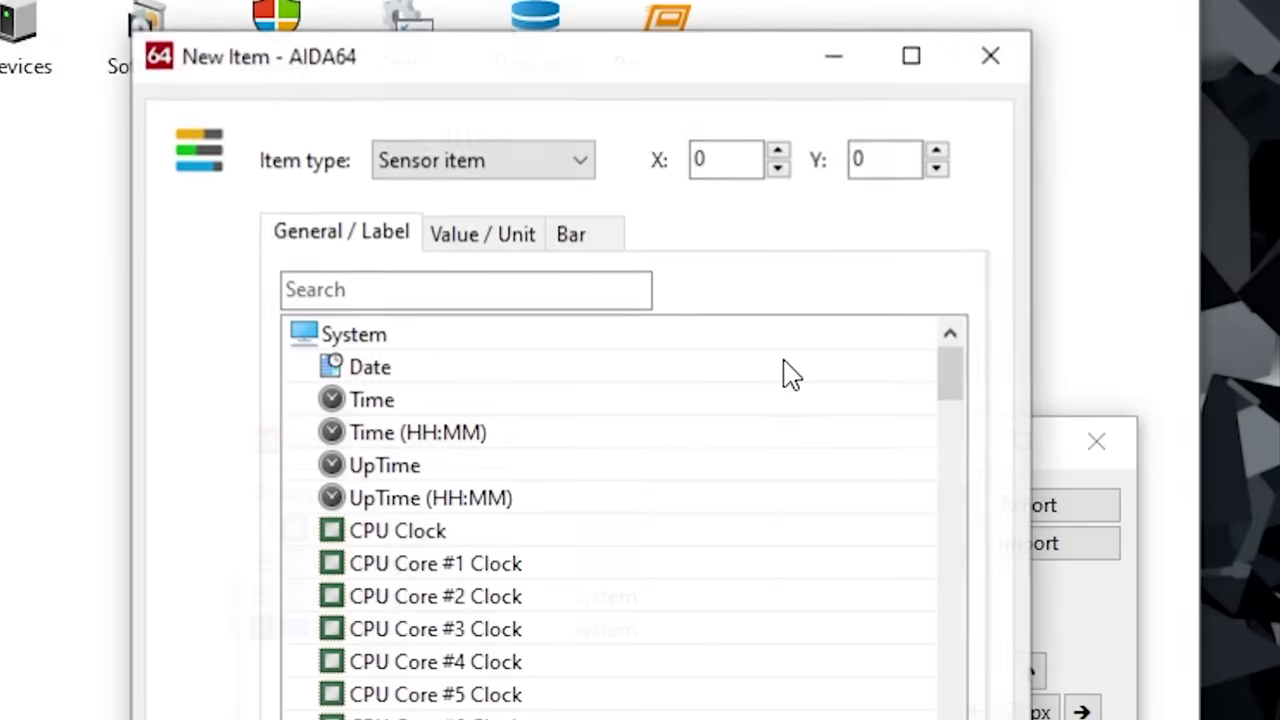
{"action": "left_click", "coordinate": [181, 91]}
{"action": "left_click", "coordinate": [551, 222]}
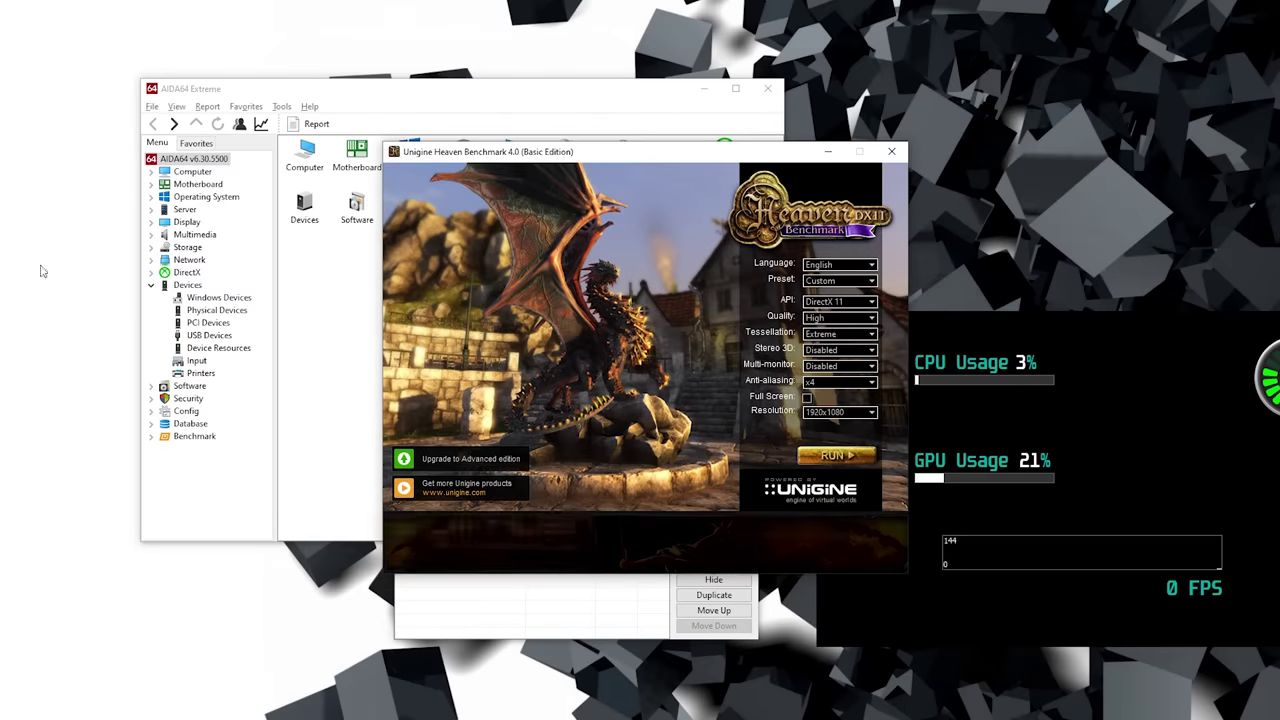
{"action": "left_click", "coordinate": [838, 456]}
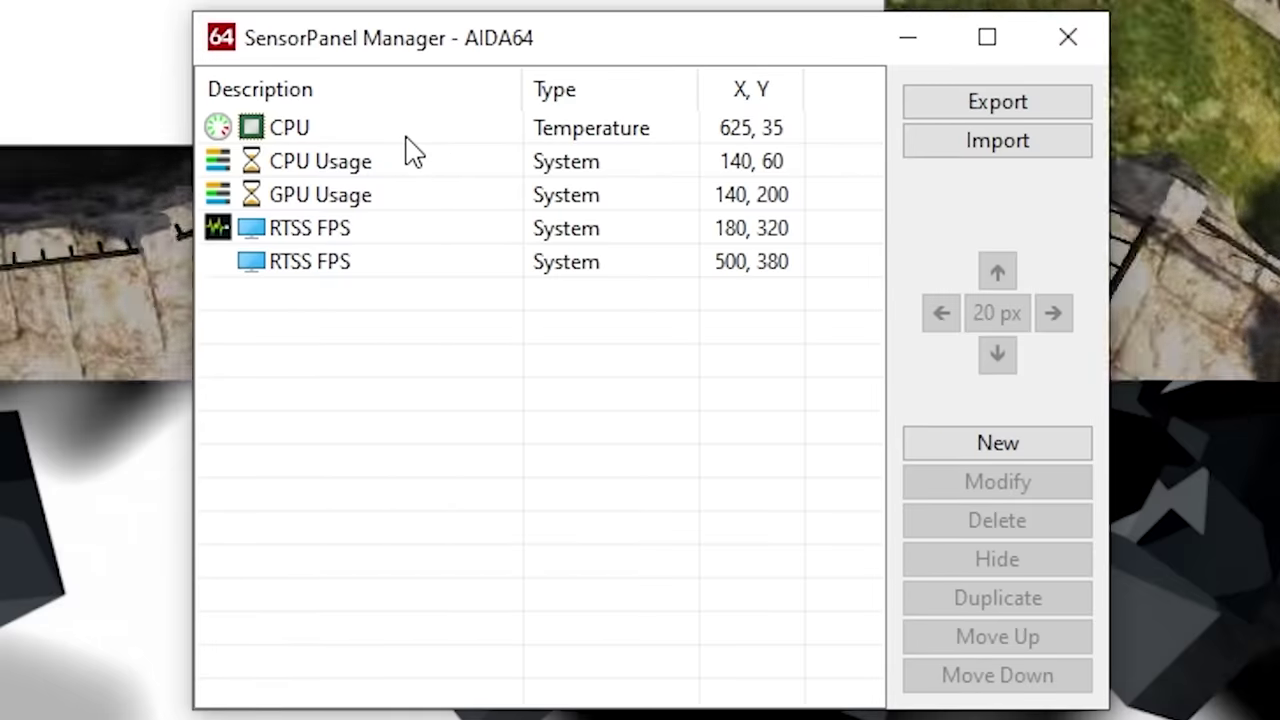
Step: Duplicate the CPU temperature gauge, assign the copy to the GPU Diode sensor, and place it at X 625, Y 175
{"action": "left_click", "coordinate": [410, 132]}
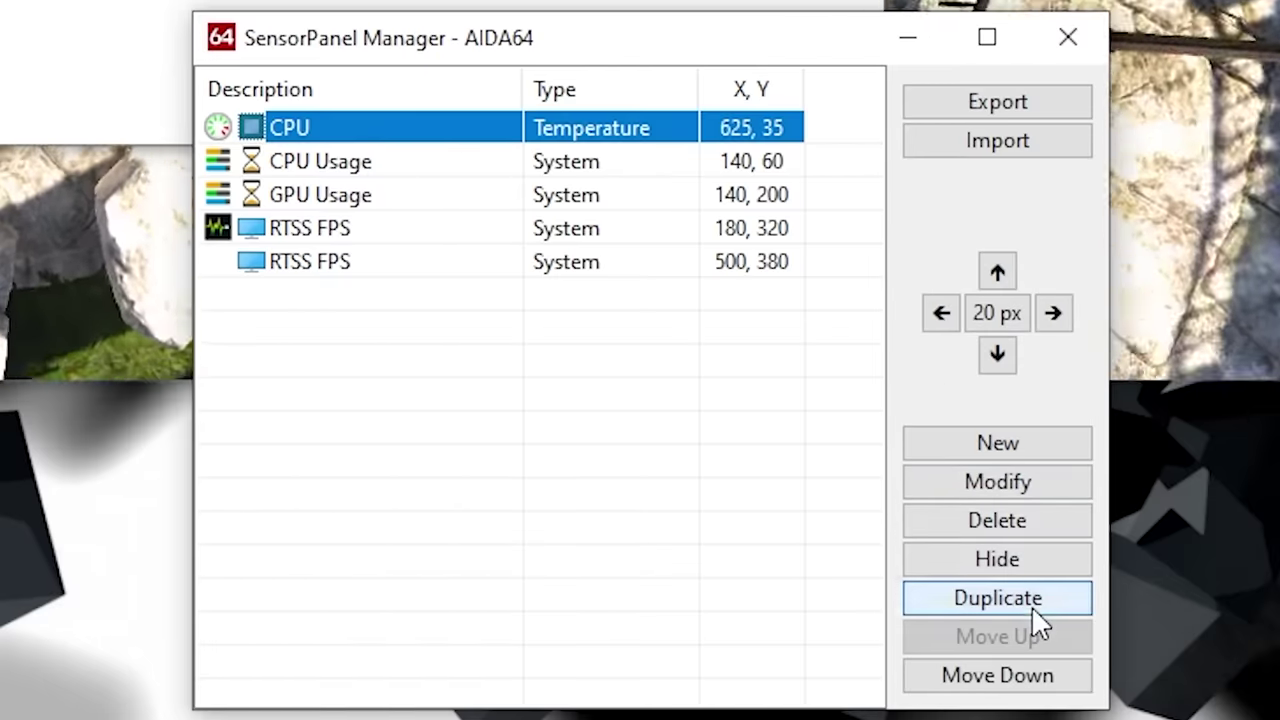
{"action": "left_click", "coordinate": [1000, 598]}
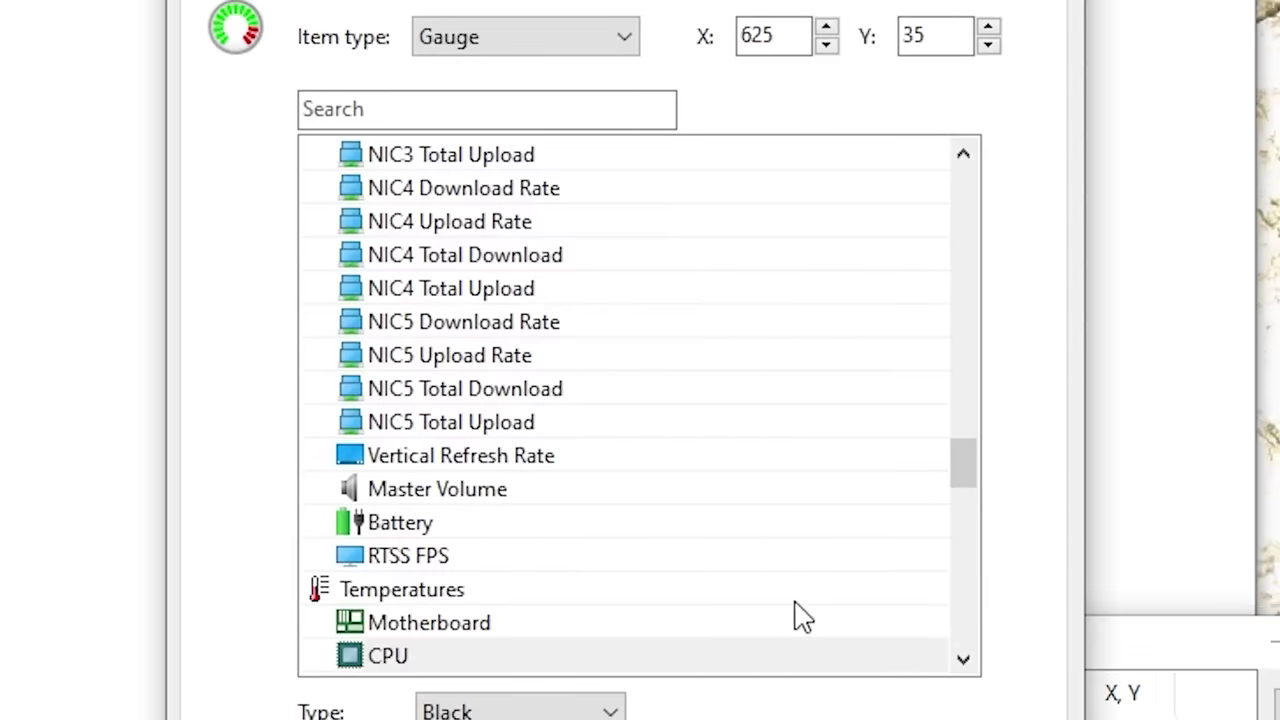
{"action": "left_click_drag", "start_coordinate": [966, 472], "coordinate": [957, 521]}
{"action": "left_click", "coordinate": [412, 524]}
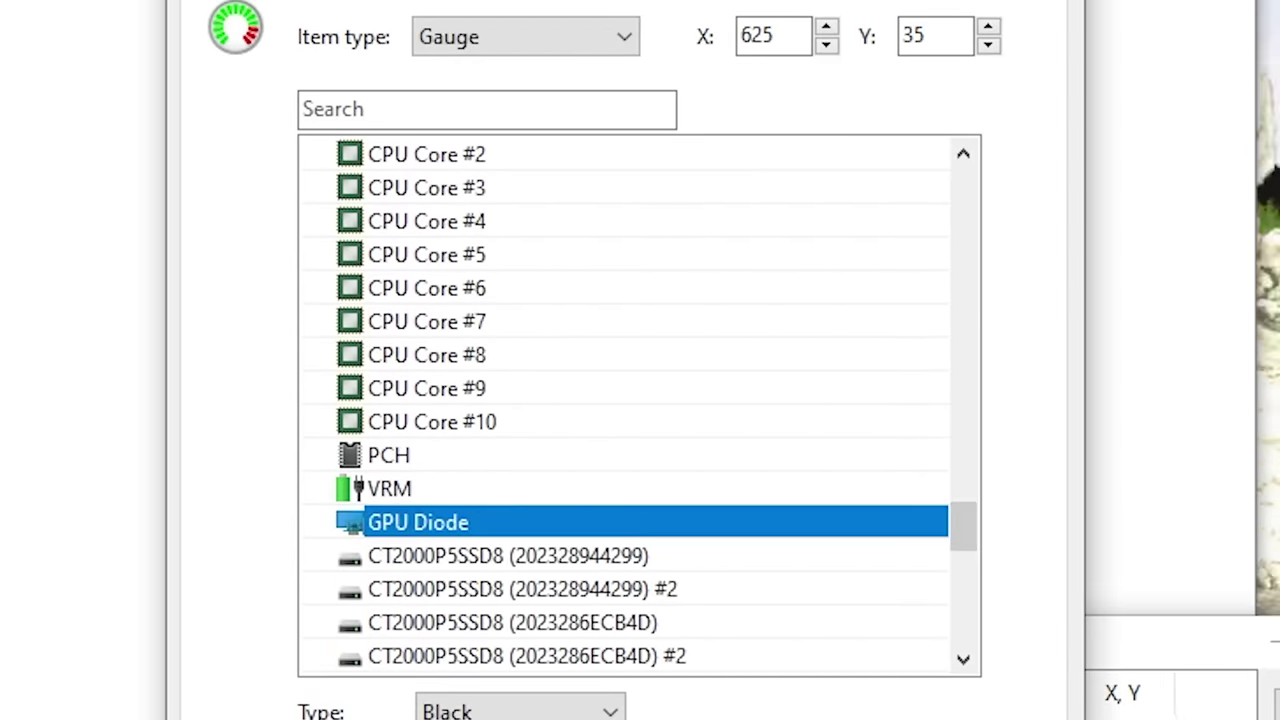
{"action": "key", "text": "Return"}
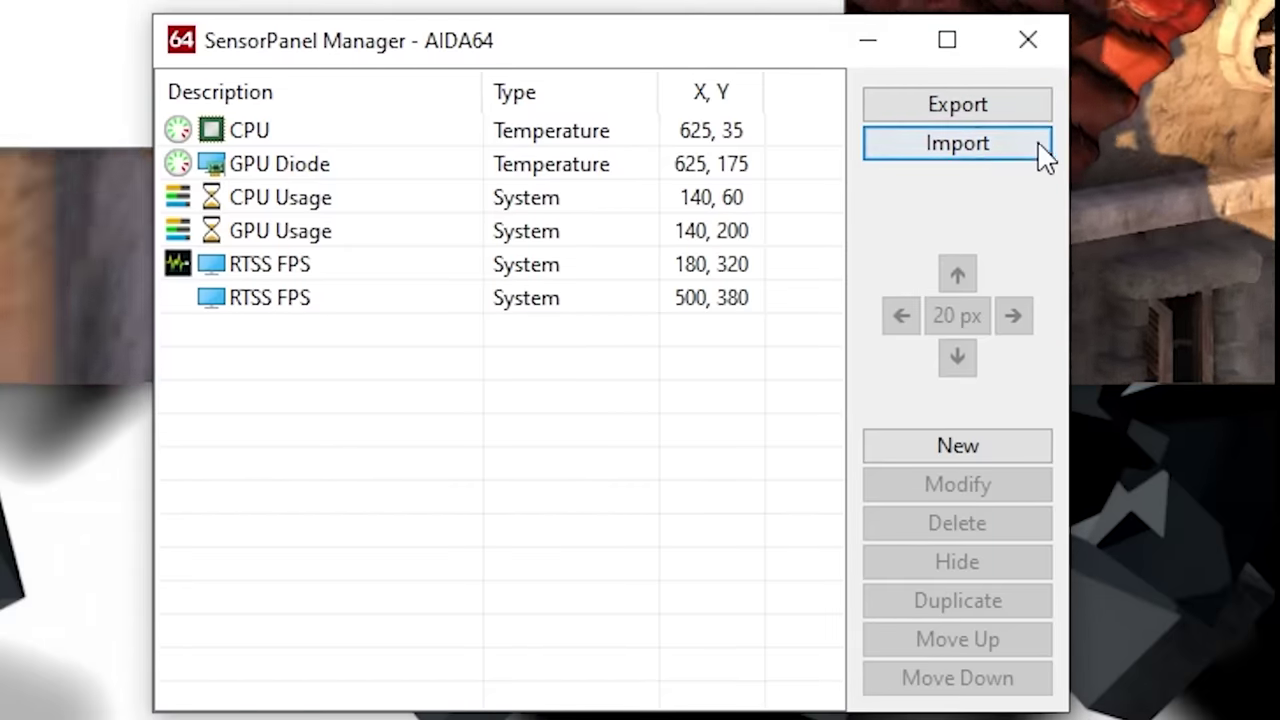
Step: Import the finished blackice-v1 sensor panel file and close the SensorPanel Manager
{"action": "left_click", "coordinate": [1040, 150]}
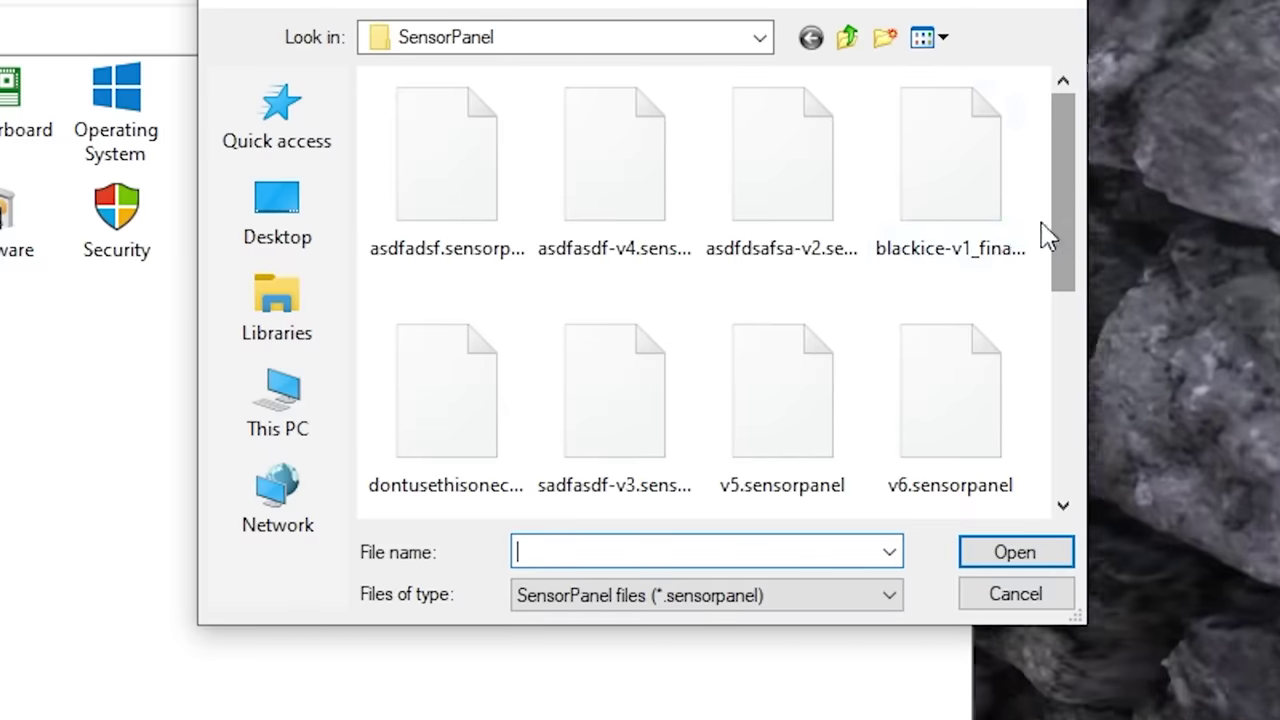
{"action": "left_click", "coordinate": [990, 200]}
{"action": "left_click", "coordinate": [1037, 563]}
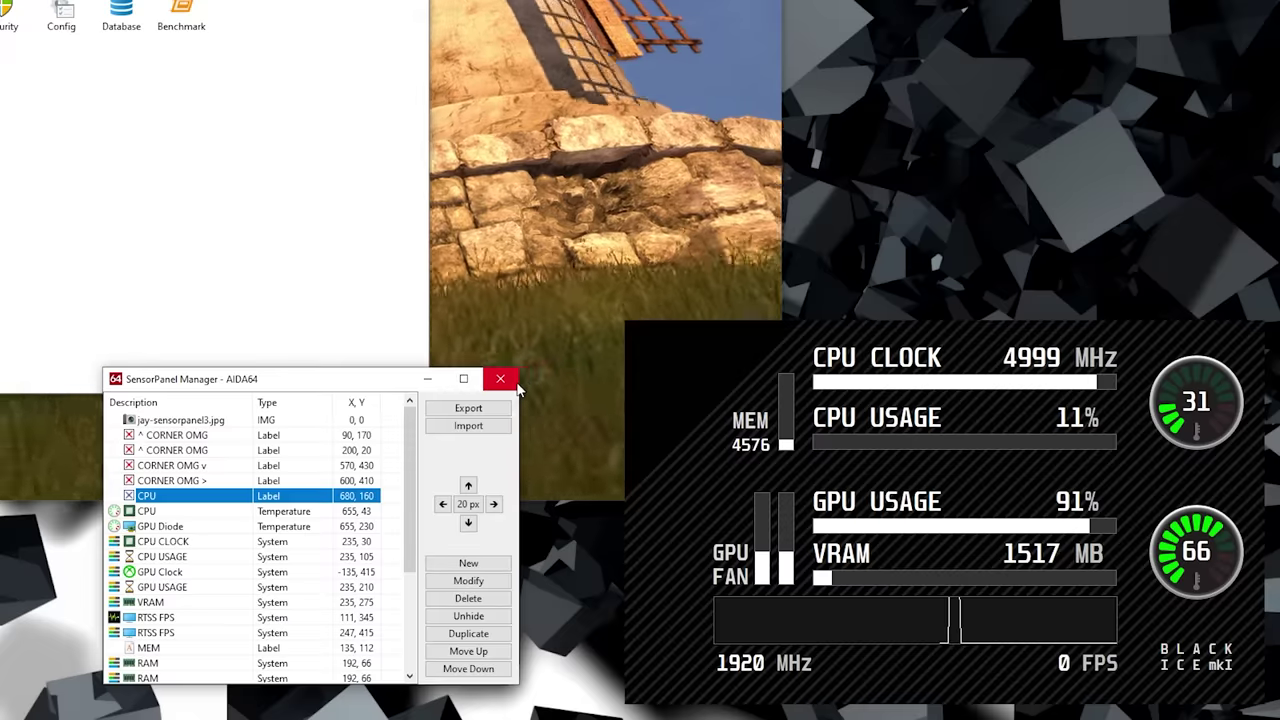
{"action": "left_click", "coordinate": [503, 375]}
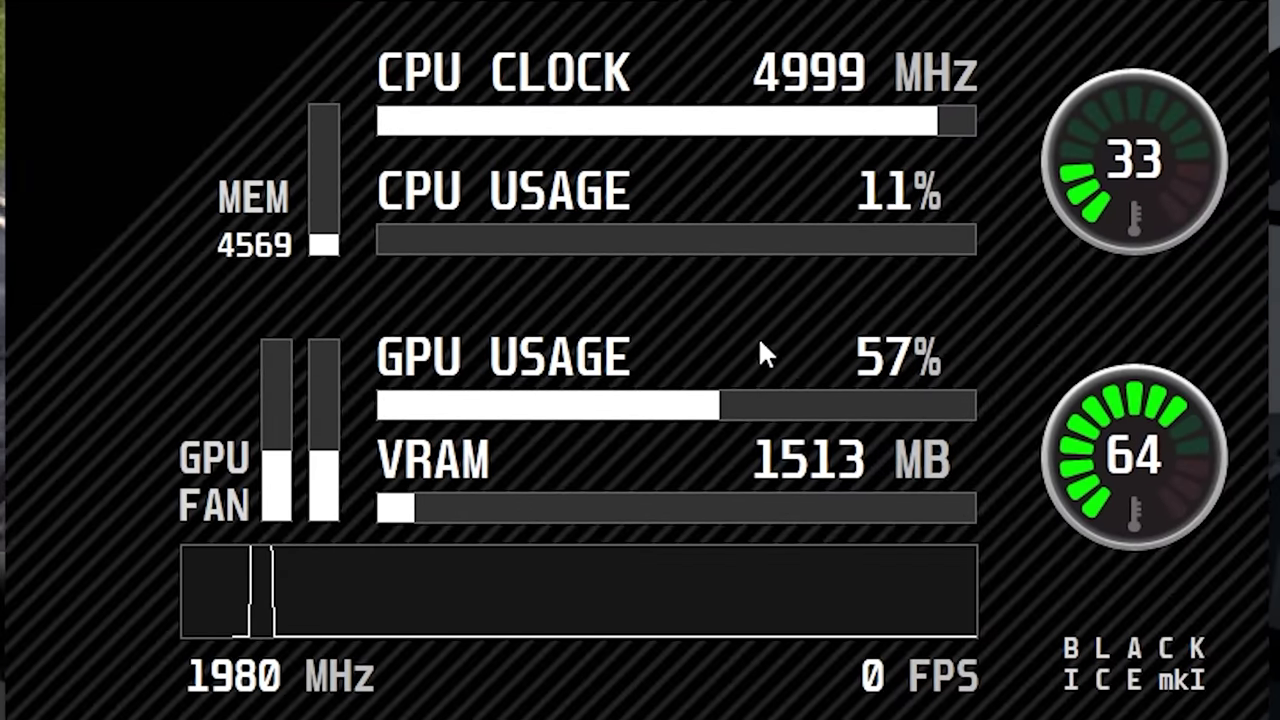
Step: Reopen the SensorPanel Manager from the sensor panel and move its window away from the panel
{"action": "right_click", "coordinate": [109, 205]}
{"action": "left_click", "coordinate": [884, 510]}
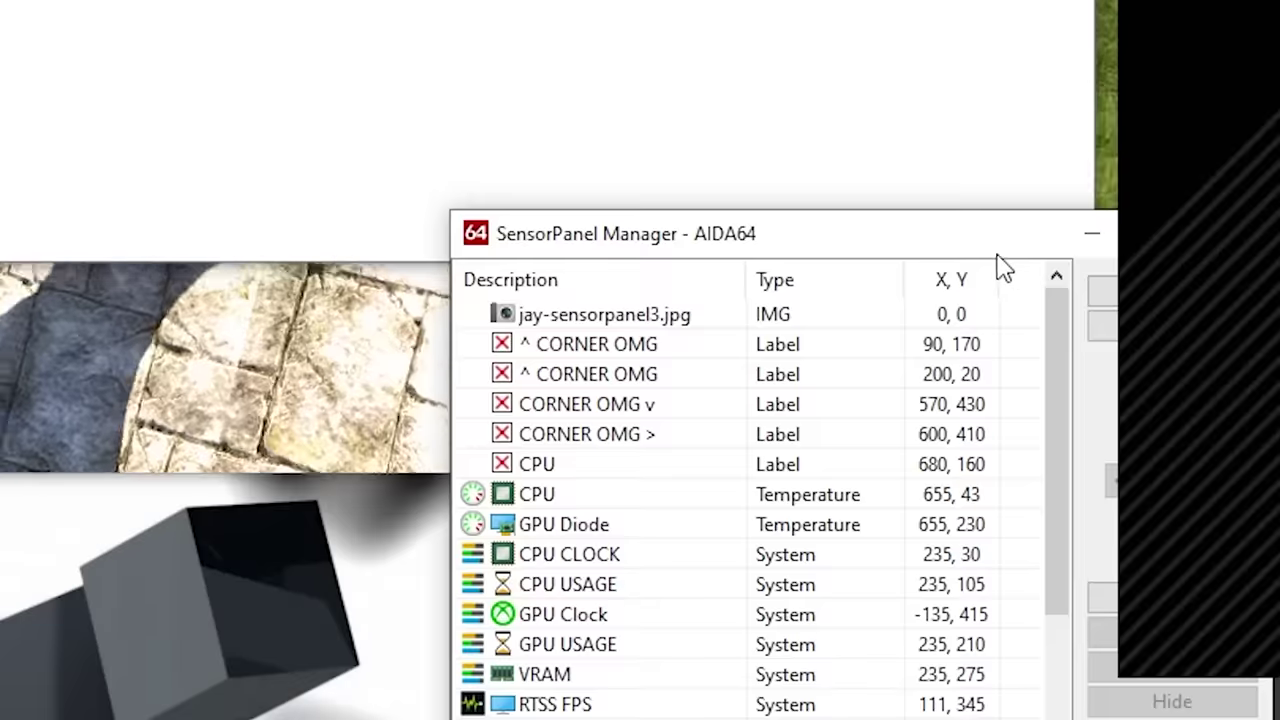
{"action": "left_click_drag", "start_coordinate": [998, 255], "coordinate": [740, 85]}
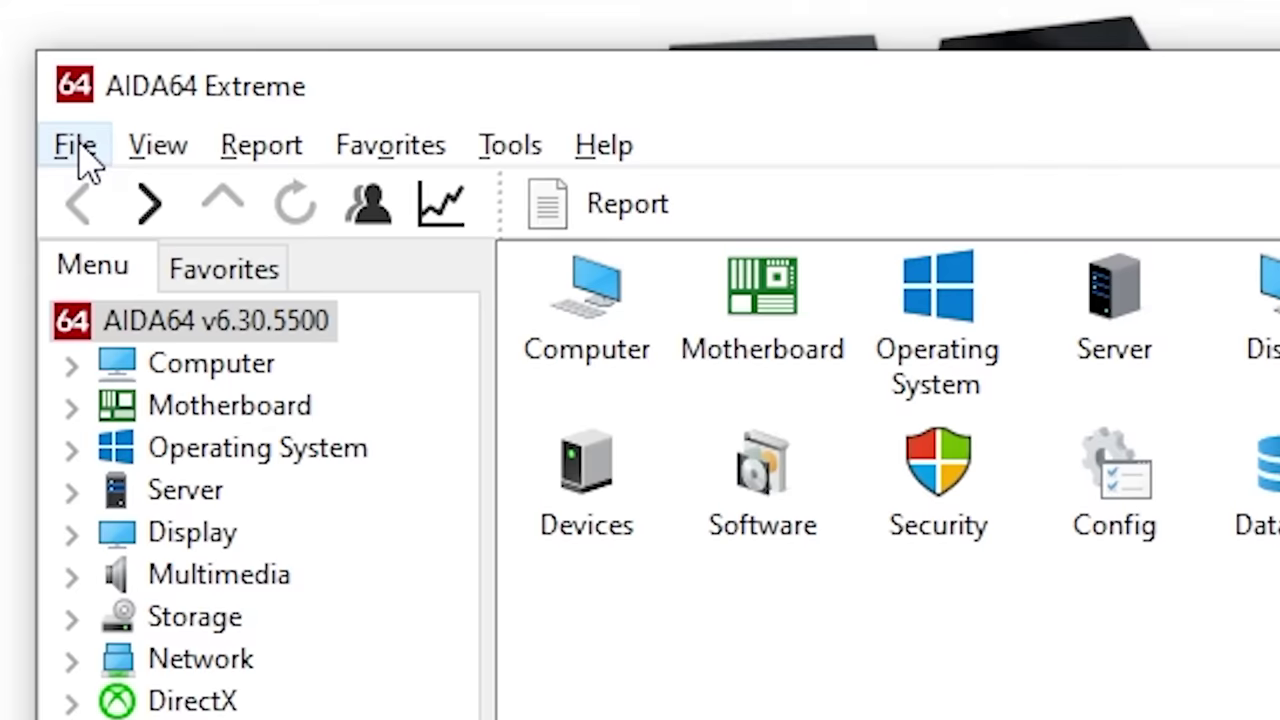
Step: Open the AIDA64 preferences at the General page
{"action": "left_click", "coordinate": [76, 148]}
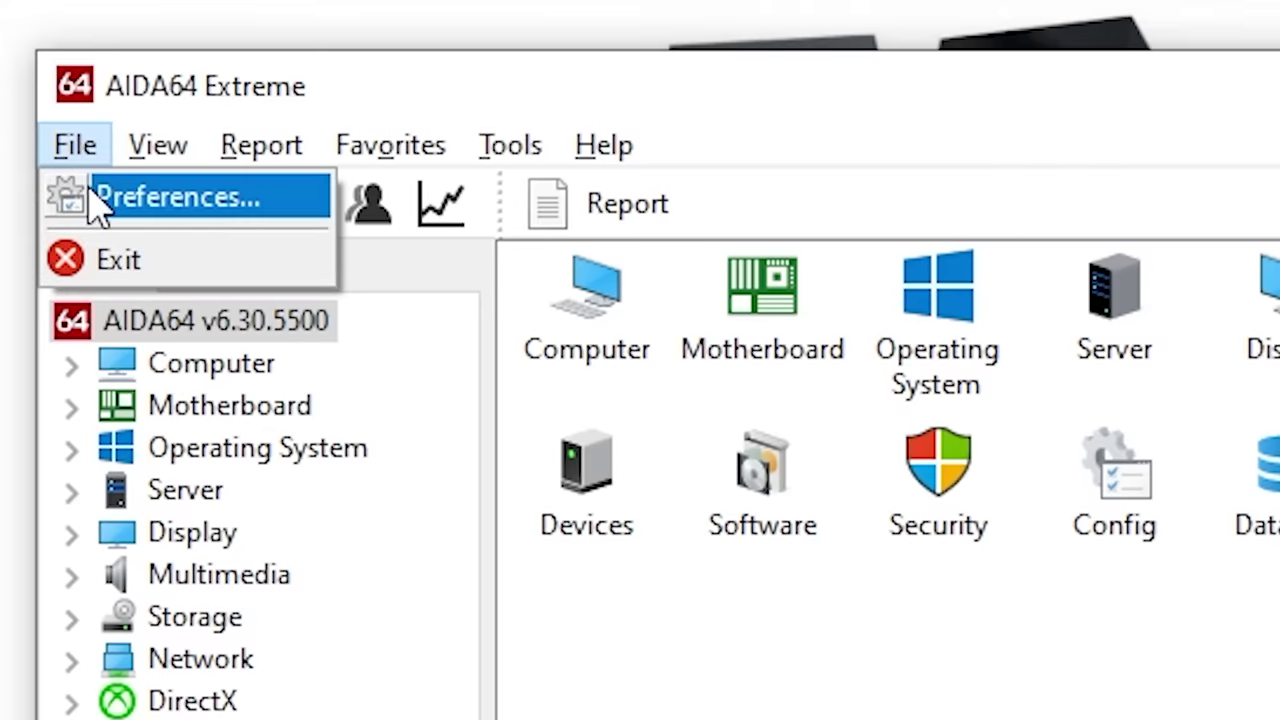
{"action": "left_click", "coordinate": [98, 200]}
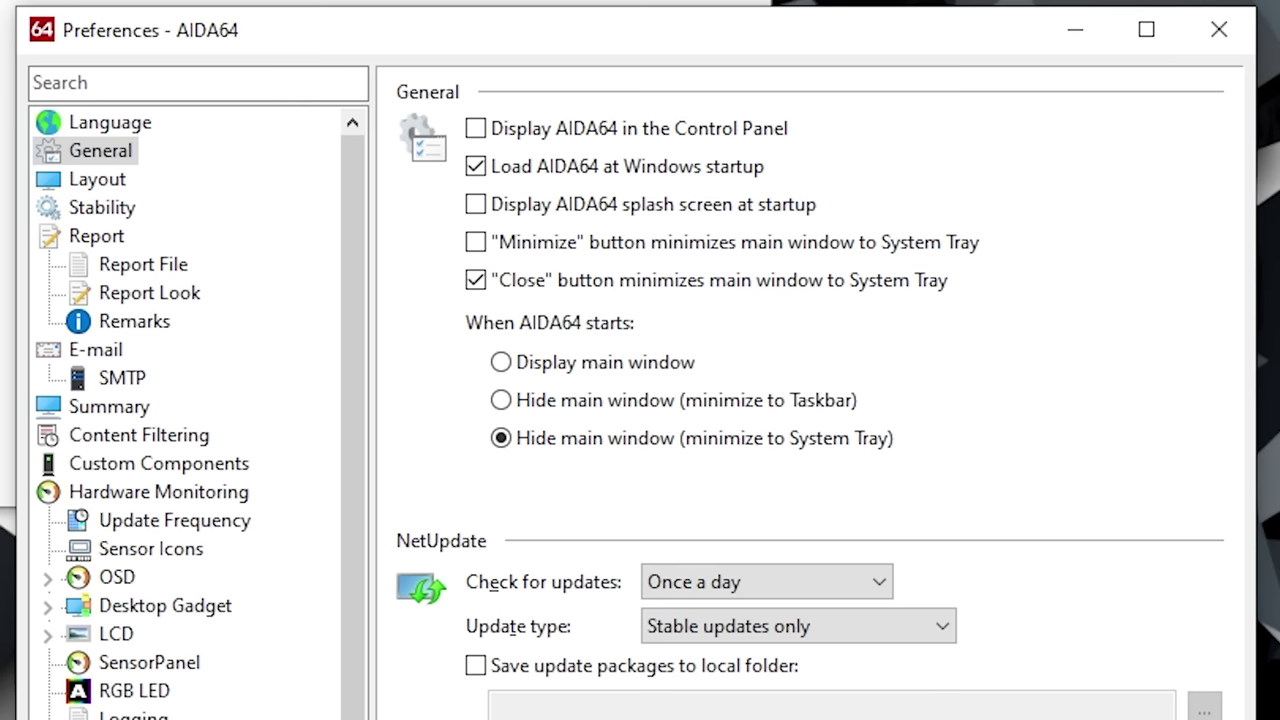